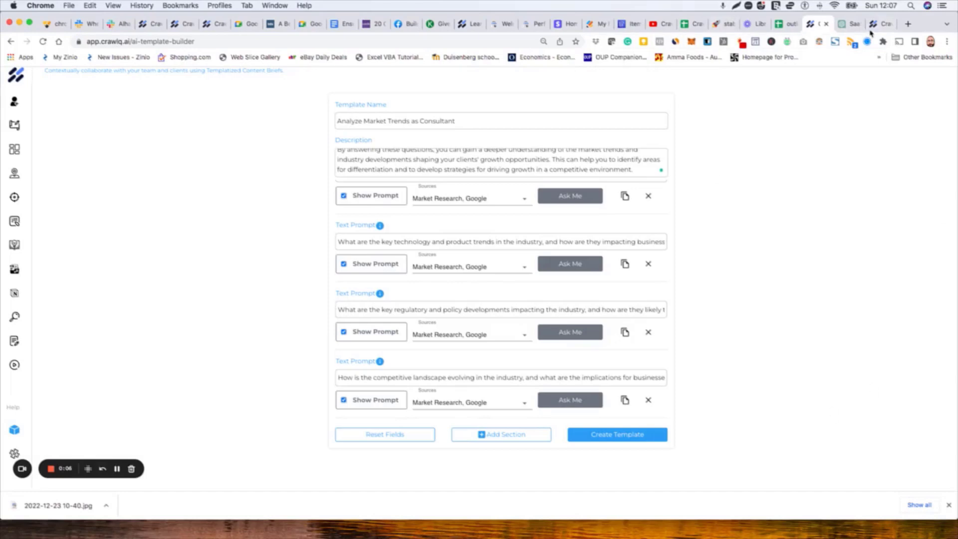
Switch to ChatGPT and review the SaaS growth conversation back to the request for a template with questions on market trends
{"action": "left_click", "coordinate": [847, 24]}
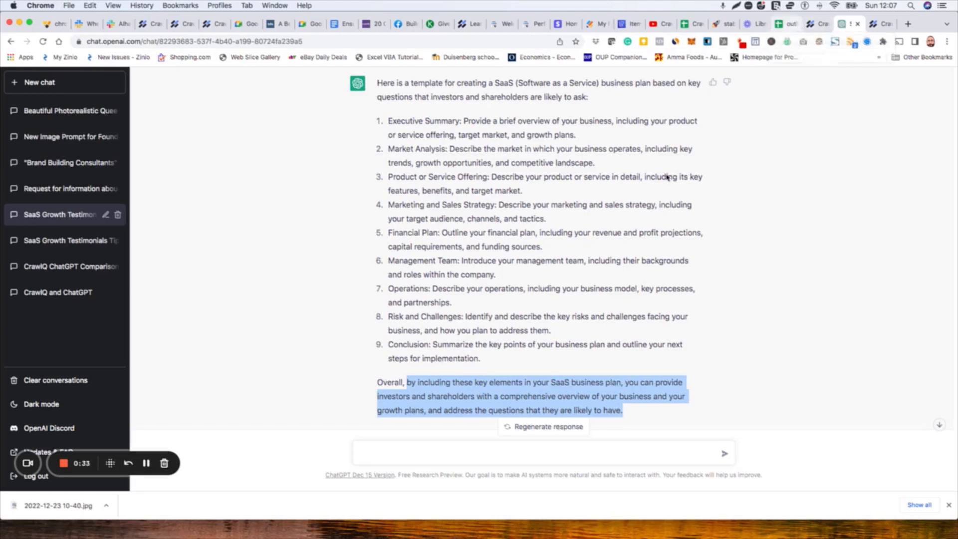
{"action": "scroll", "coordinate": [533, 257], "scroll_direction": "up", "scroll_amount": 15}
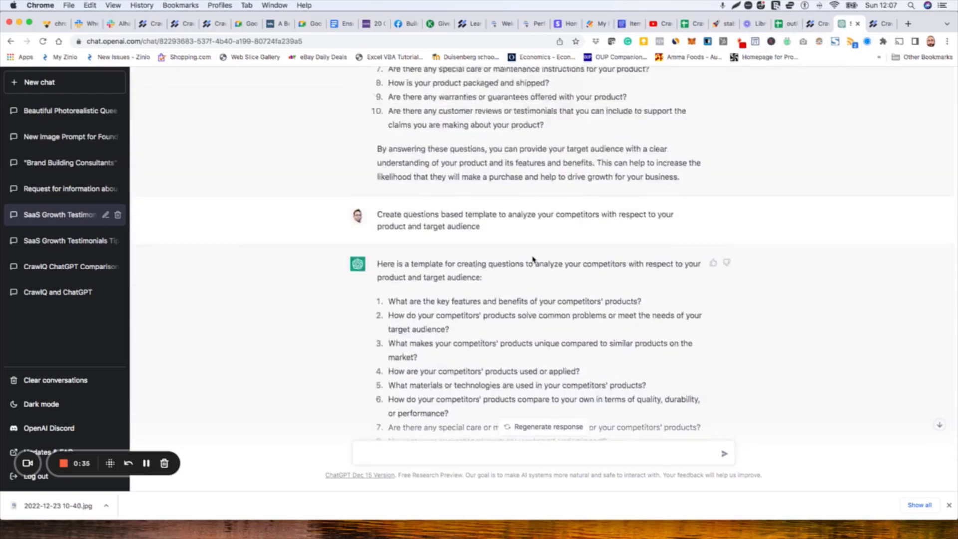
{"action": "scroll", "coordinate": [533, 259], "scroll_direction": "up", "scroll_amount": 15}
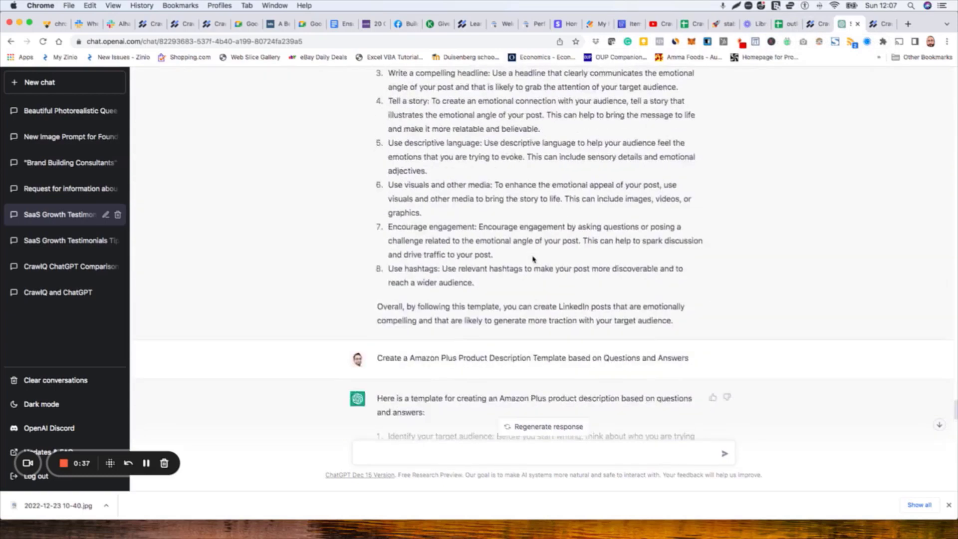
{"action": "scroll", "coordinate": [533, 258], "scroll_direction": "up", "scroll_amount": 3}
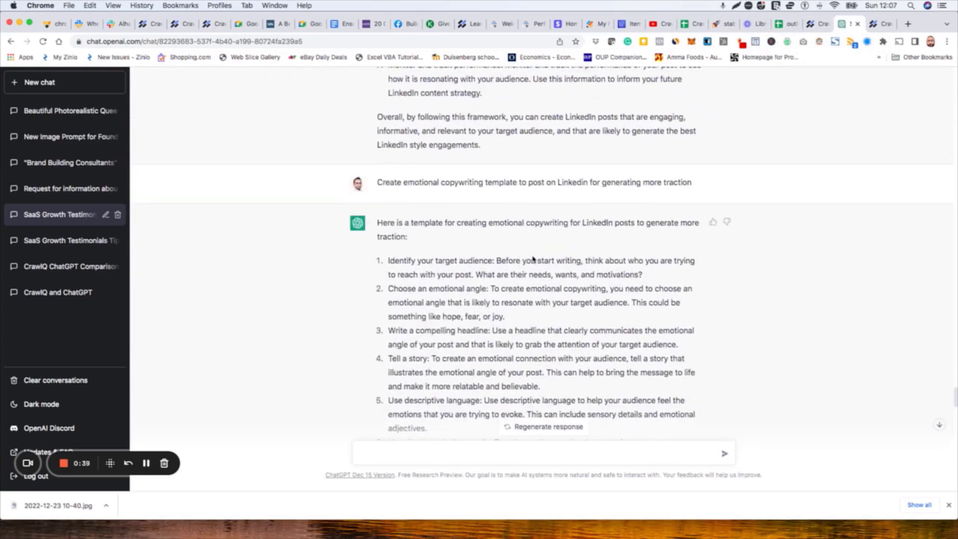
{"action": "scroll", "coordinate": [533, 259], "scroll_direction": "up", "scroll_amount": 10}
{"action": "scroll", "coordinate": [533, 259], "scroll_direction": "up", "scroll_amount": 10}
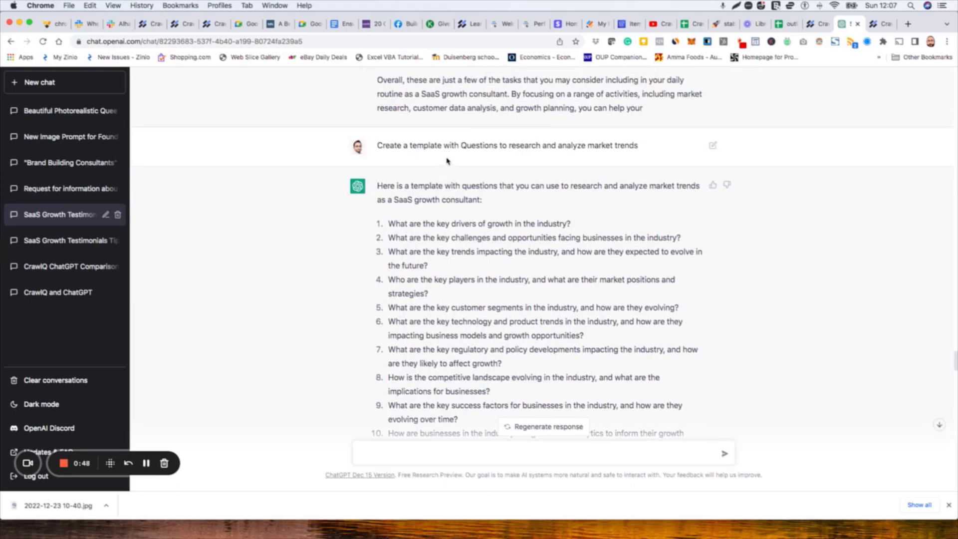
{"action": "scroll", "coordinate": [477, 159], "scroll_direction": "up", "scroll_amount": 3}
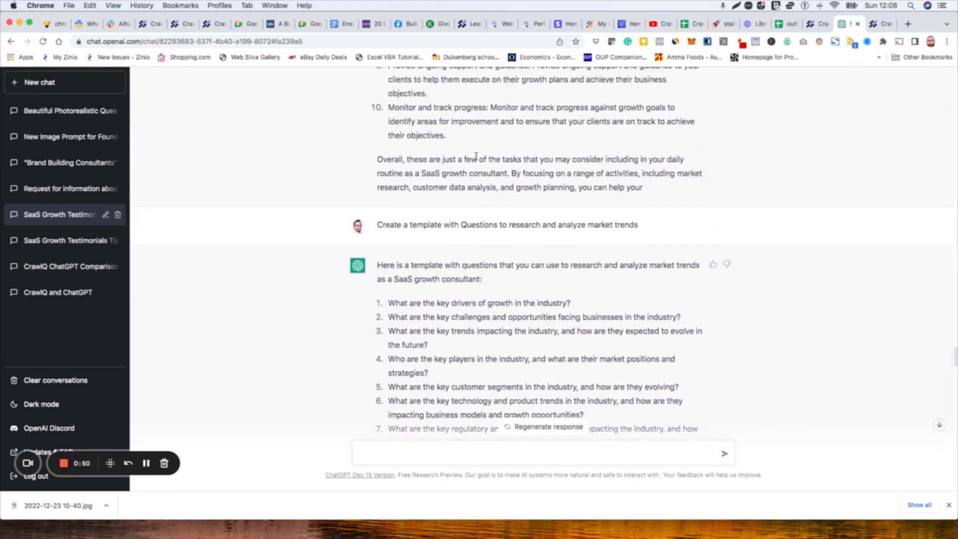
{"action": "scroll", "coordinate": [477, 157], "scroll_direction": "up", "scroll_amount": 3}
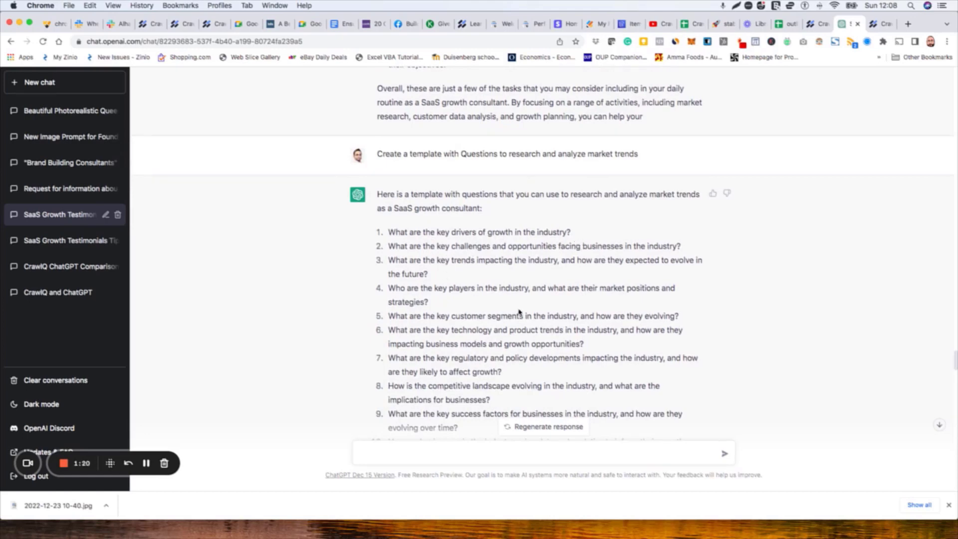
{"action": "scroll", "coordinate": [538, 286], "scroll_direction": "down", "scroll_amount": 2}
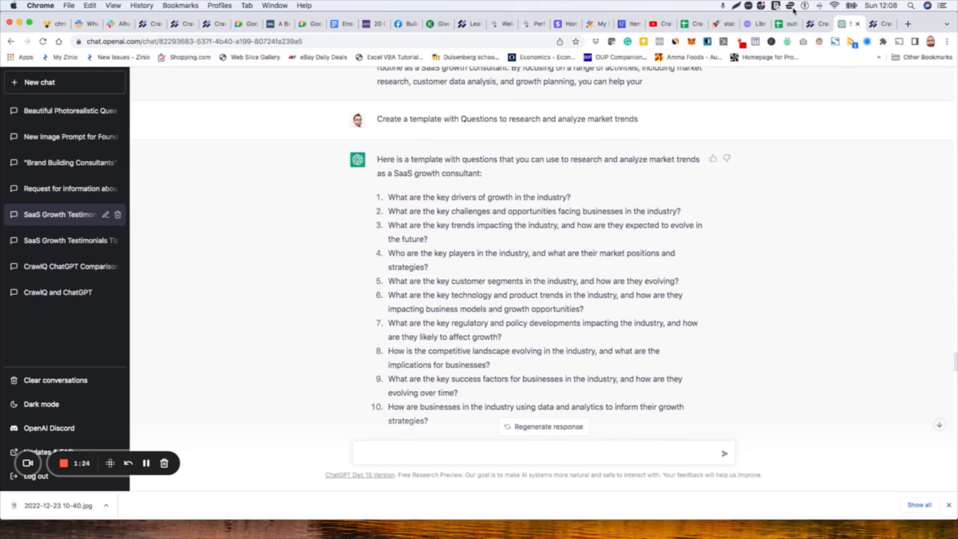
Compare the market trends template in the outline_finetuning spreadsheet with ChatGPT's ten questions and closing paragraph
{"action": "left_click", "coordinate": [785, 25]}
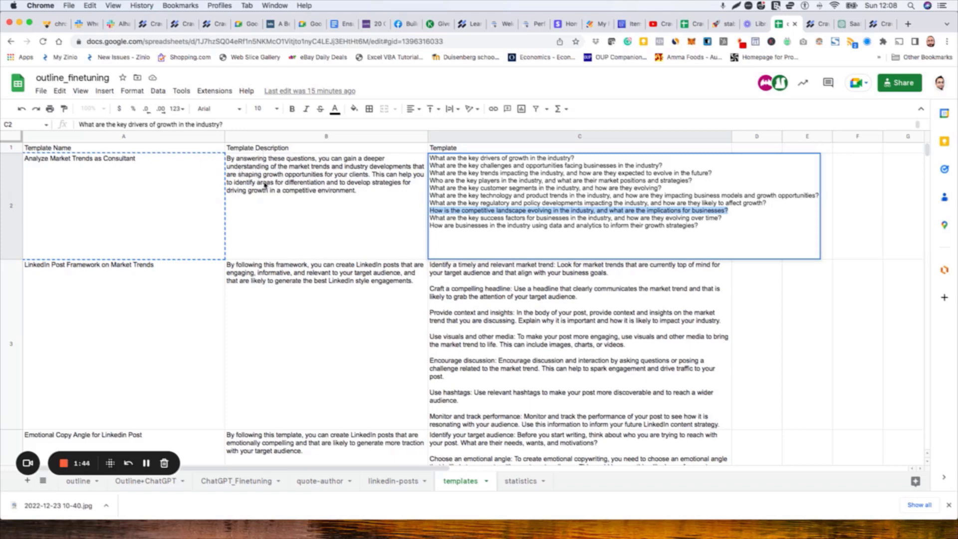
{"action": "left_click", "coordinate": [850, 25]}
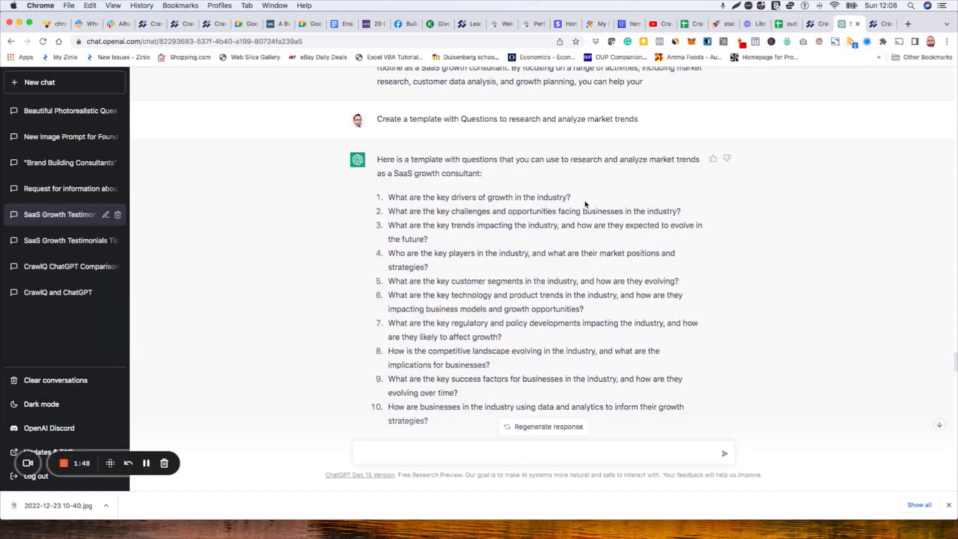
{"action": "scroll", "coordinate": [479, 291], "scroll_direction": "down", "scroll_amount": 3}
{"action": "scroll", "coordinate": [479, 291], "scroll_direction": "down", "scroll_amount": 2}
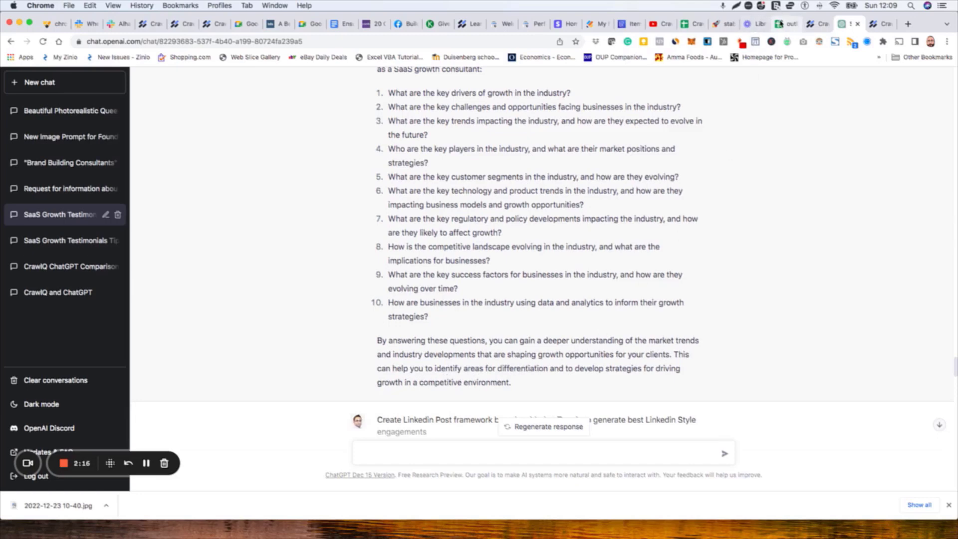
Examine the names, descriptions and template texts in the templates sheet of the outline_finetuning spreadsheet, down to the Business Plan Template
{"action": "left_click", "coordinate": [780, 24]}
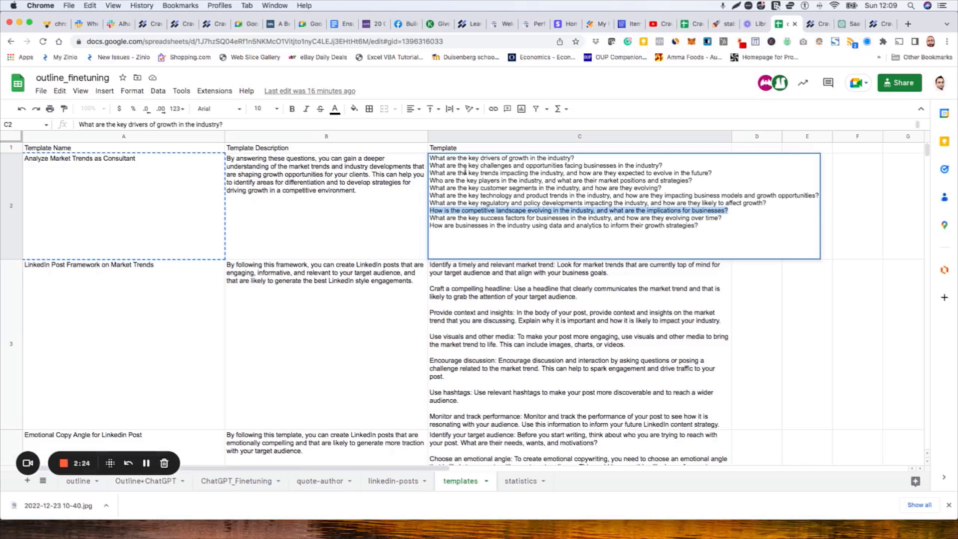
{"action": "scroll", "coordinate": [357, 275], "scroll_direction": "down", "scroll_amount": 5}
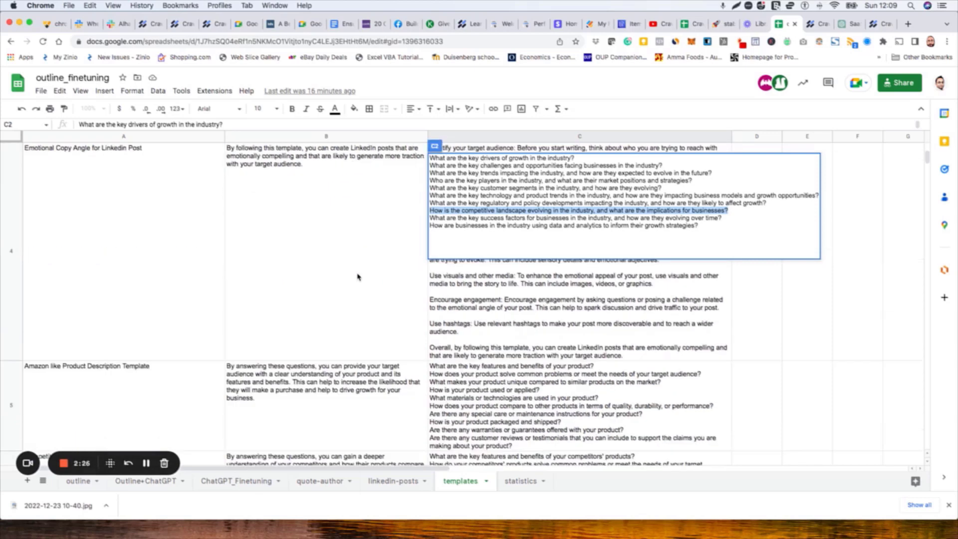
{"action": "scroll", "coordinate": [357, 274], "scroll_direction": "up", "scroll_amount": 5}
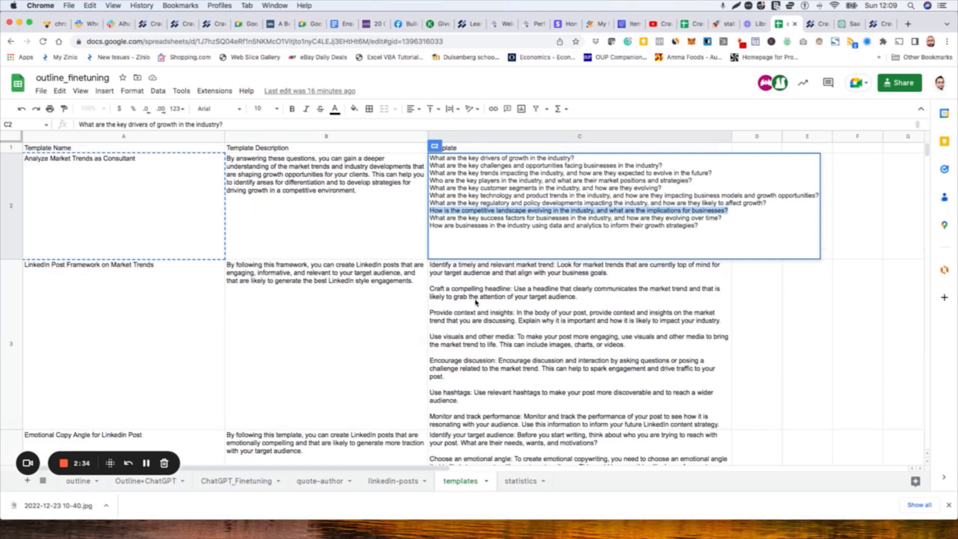
{"action": "scroll", "coordinate": [475, 302], "scroll_direction": "down", "scroll_amount": 1}
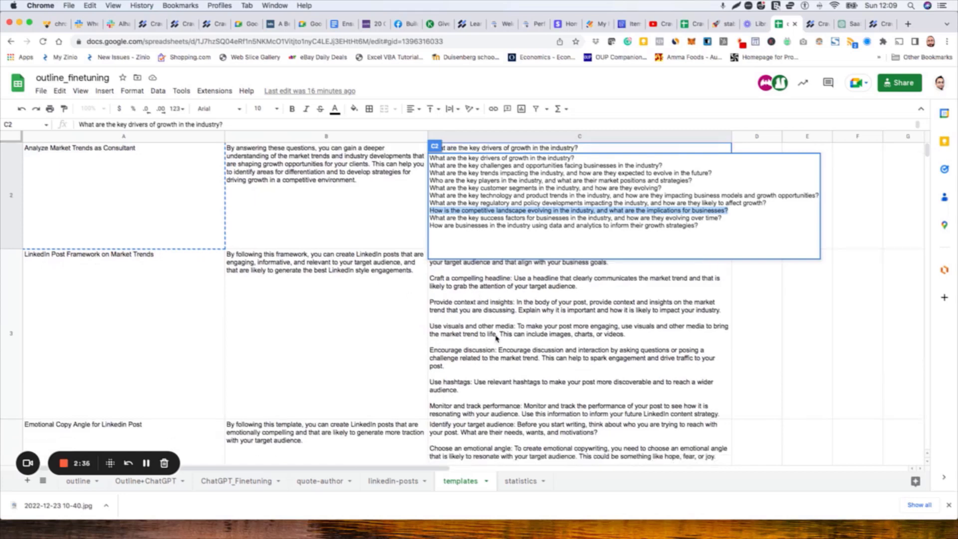
{"action": "scroll", "coordinate": [497, 337], "scroll_direction": "down", "scroll_amount": 3}
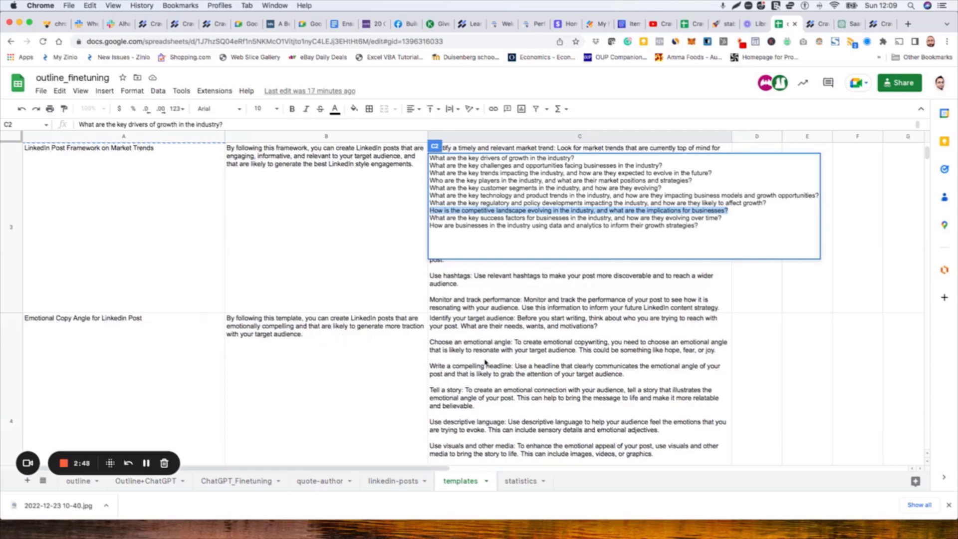
{"action": "scroll", "coordinate": [485, 363], "scroll_direction": "down", "scroll_amount": 3}
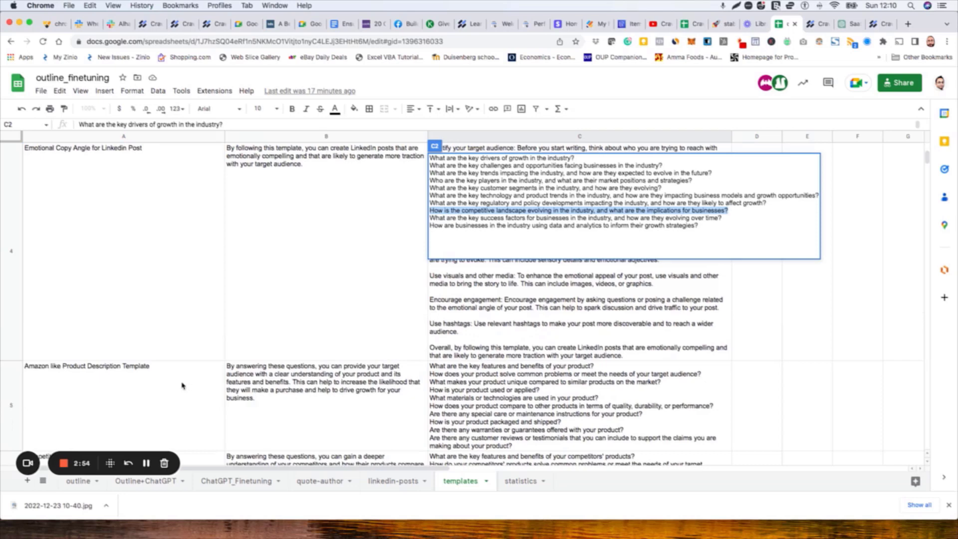
{"action": "scroll", "coordinate": [182, 386], "scroll_direction": "down", "scroll_amount": 5}
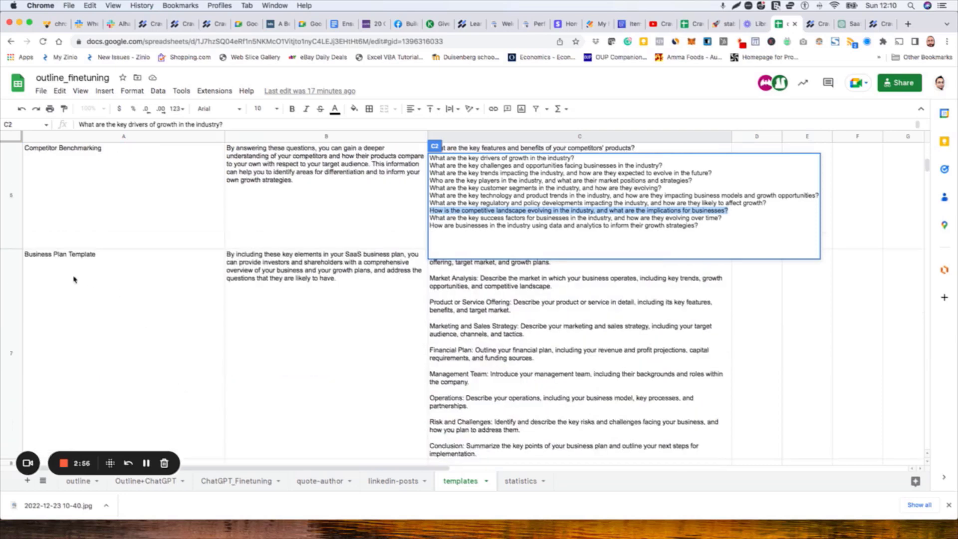
{"action": "scroll", "coordinate": [483, 316], "scroll_direction": "up", "scroll_amount": 5}
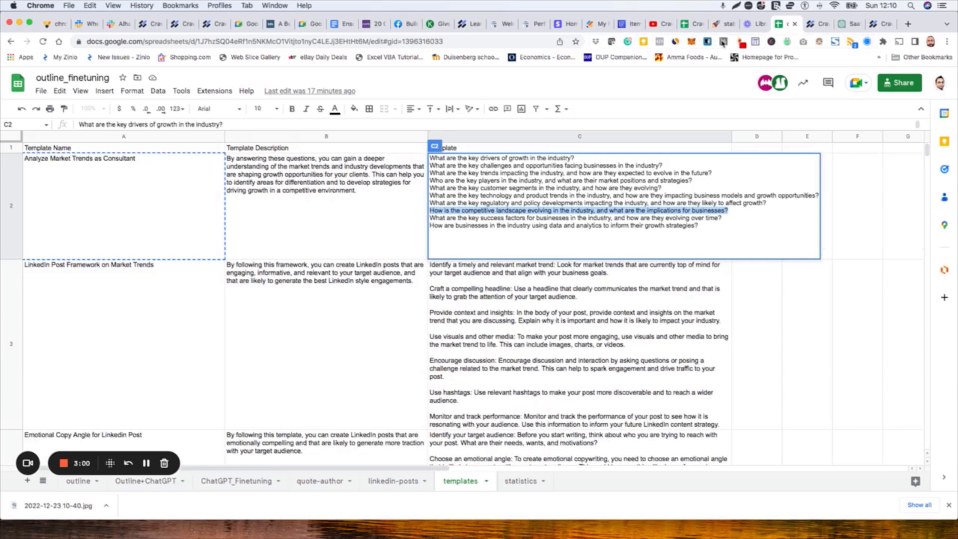
Review ChatGPT's LinkedIn post, emotional copywriting and Amazon product description templates, returning to the outline_finetuning spreadsheet
{"action": "left_click", "coordinate": [844, 25]}
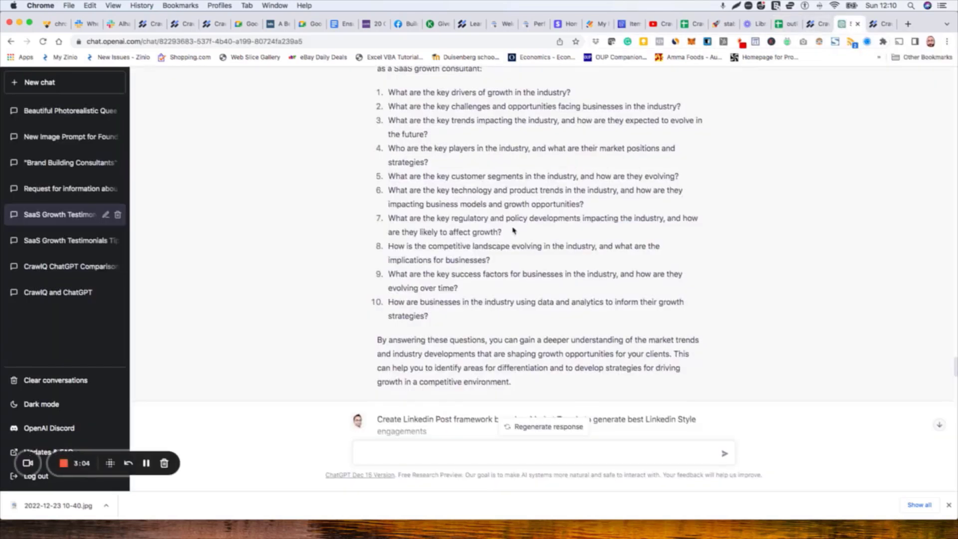
{"action": "scroll", "coordinate": [513, 229], "scroll_direction": "down", "scroll_amount": 8}
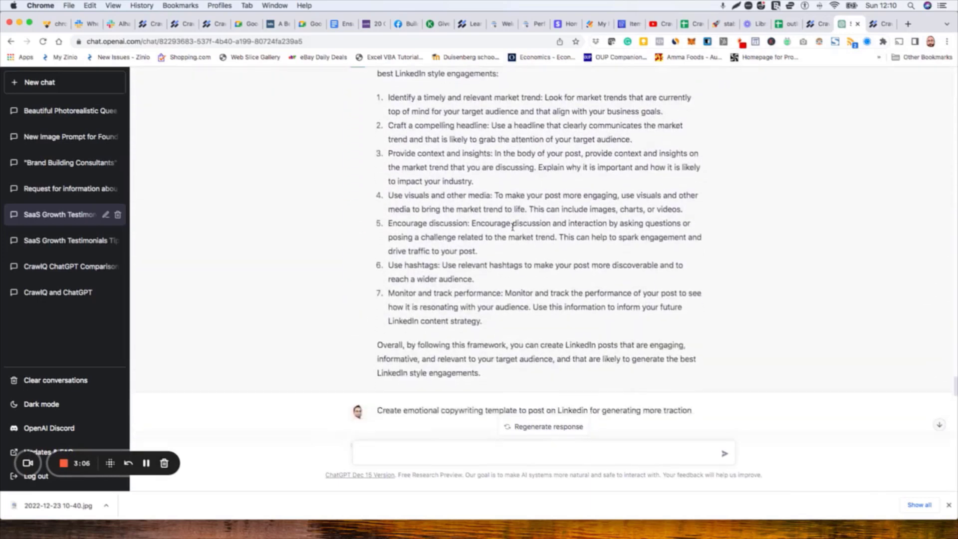
{"action": "scroll", "coordinate": [513, 230], "scroll_direction": "down", "scroll_amount": 12}
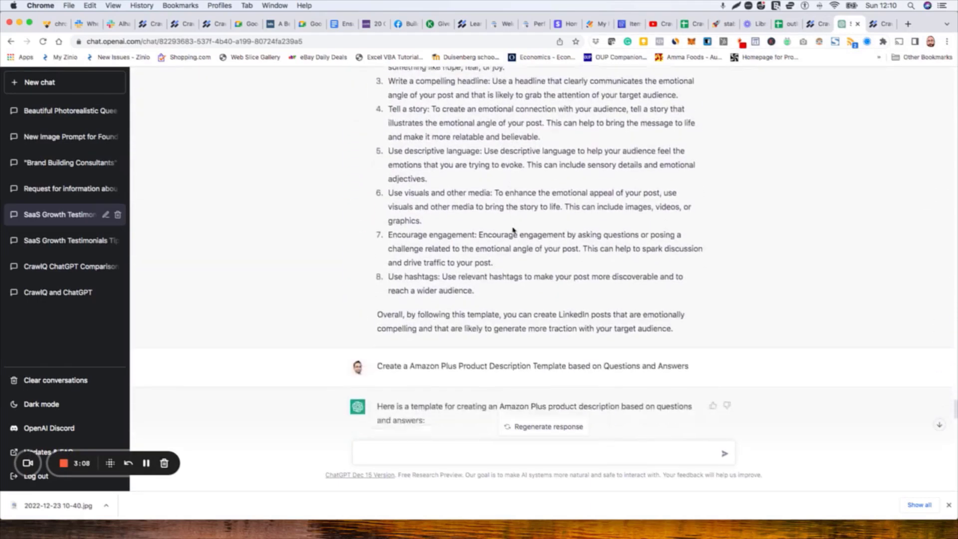
{"action": "scroll", "coordinate": [514, 229], "scroll_direction": "down", "scroll_amount": 3}
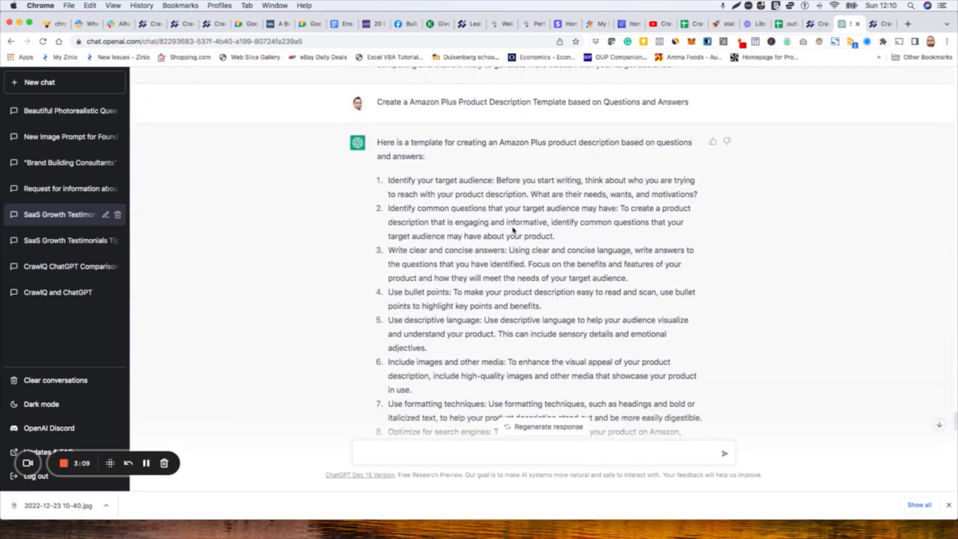
{"action": "left_click", "coordinate": [779, 25]}
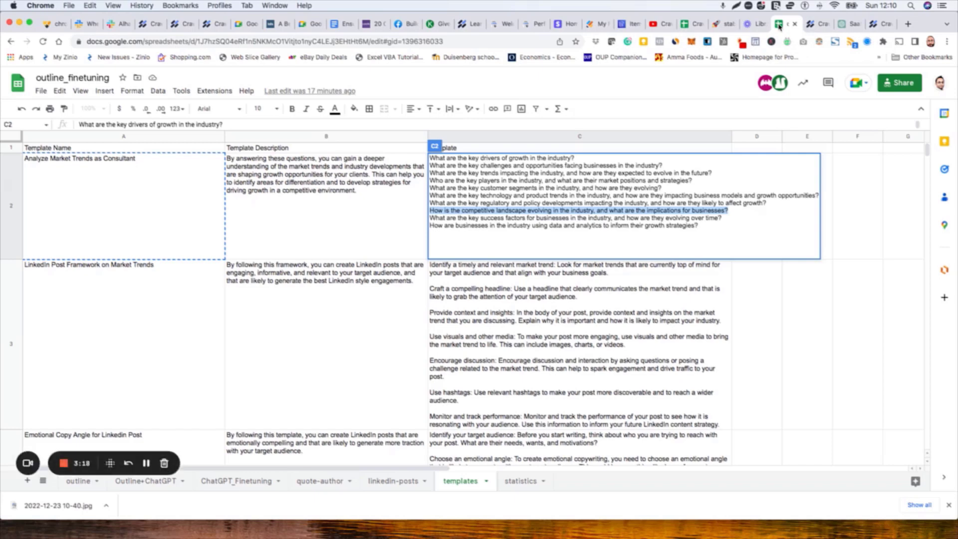
Switch to the CrawlQ template builder and review the name, description and text prompts of "Analyze Market Trends as Consultant"
{"action": "left_click", "coordinate": [812, 26]}
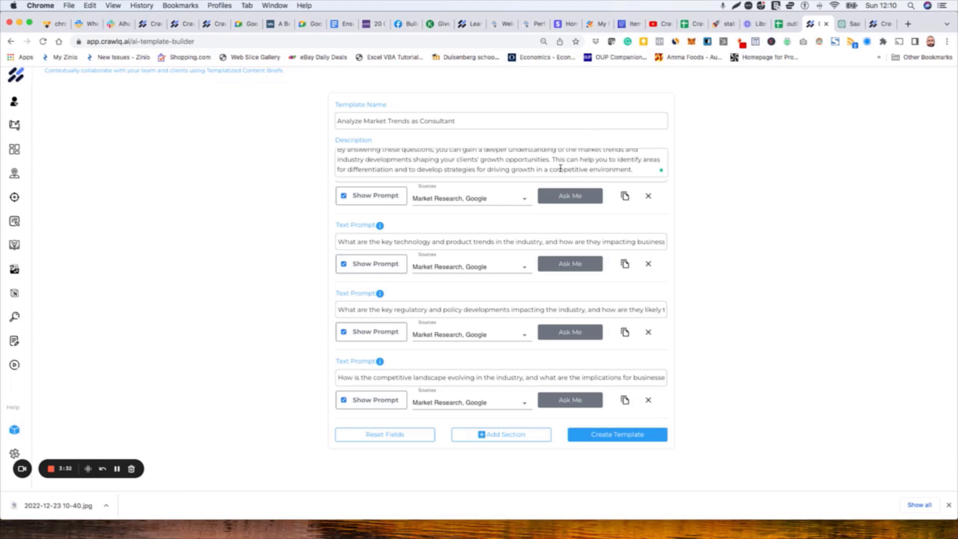
{"action": "scroll", "coordinate": [540, 161], "scroll_direction": "up", "scroll_amount": 1}
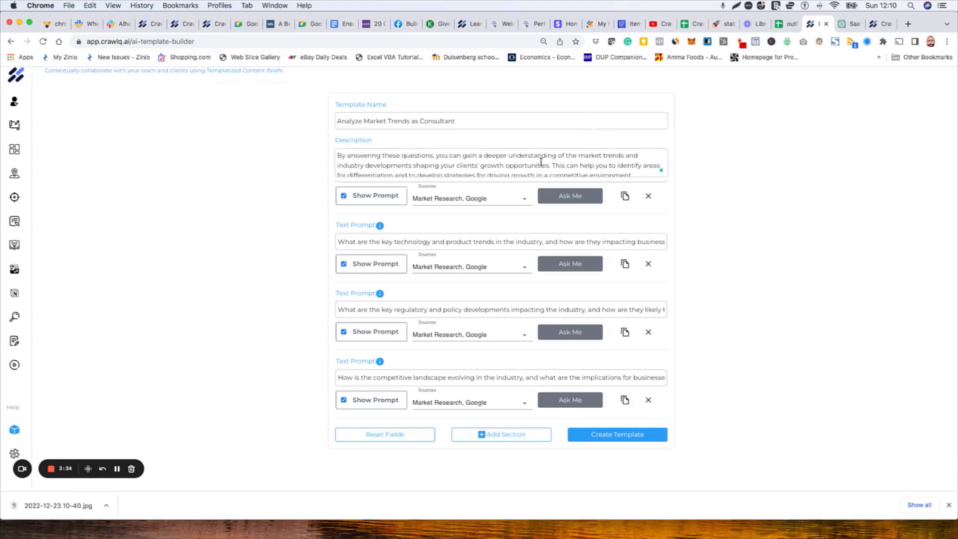
{"action": "scroll", "coordinate": [519, 141], "scroll_direction": "up", "scroll_amount": 1}
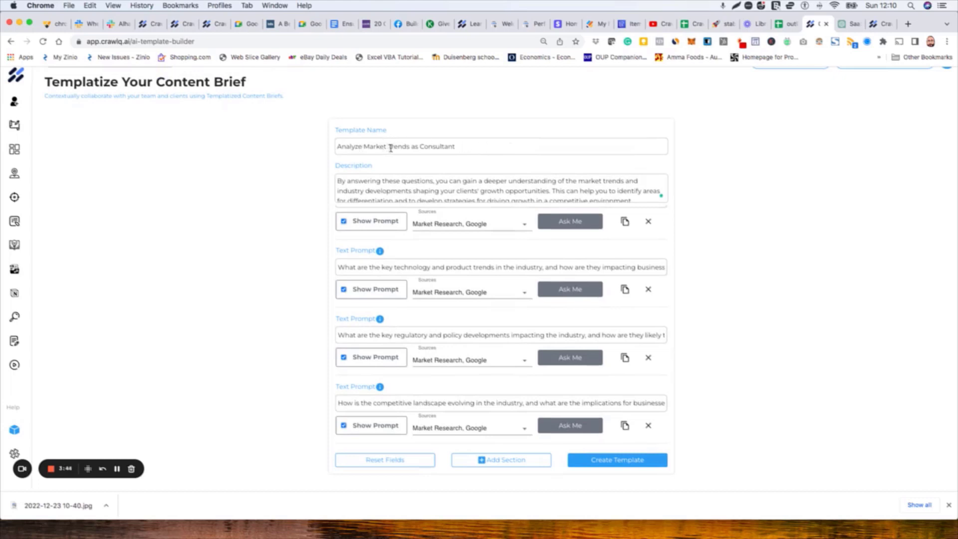
{"action": "left_click", "coordinate": [388, 182]}
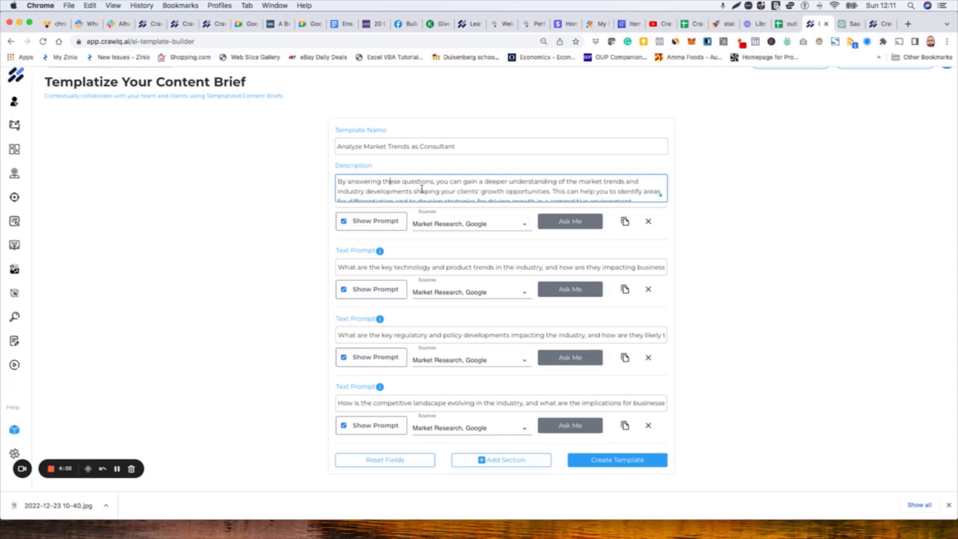
{"action": "scroll", "coordinate": [422, 190], "scroll_direction": "down", "scroll_amount": 1}
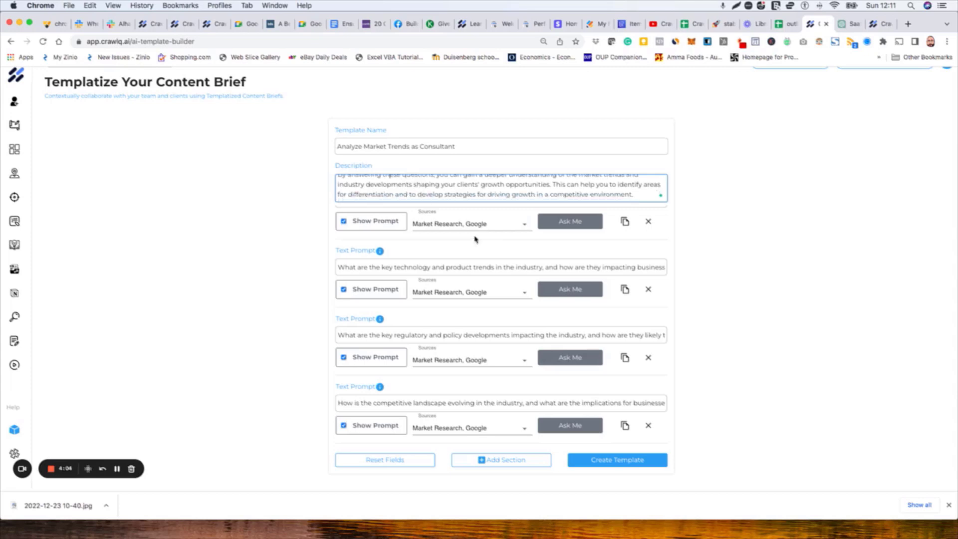
{"action": "scroll", "coordinate": [475, 240], "scroll_direction": "up", "scroll_amount": 6}
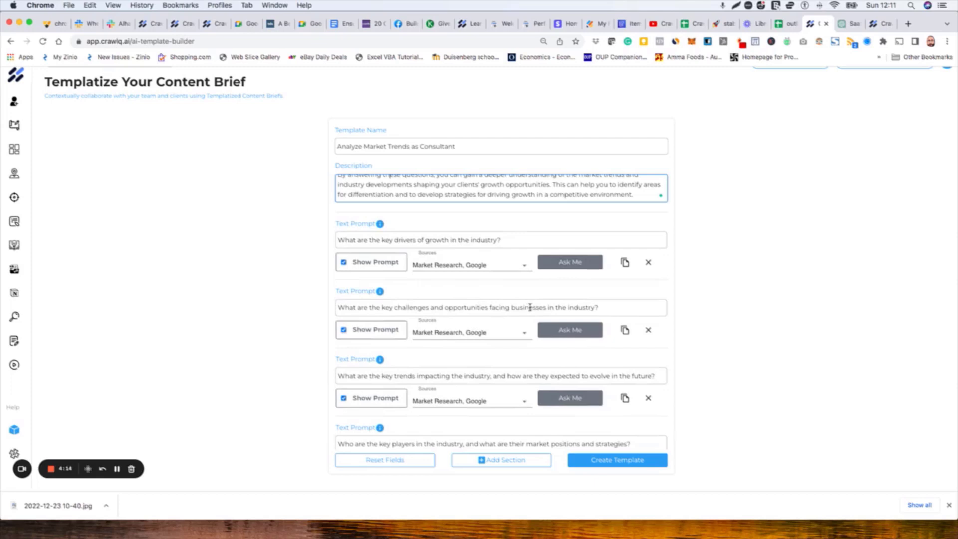
In outline_finetuning cell C2, copy "What are the key success factors for businesses in the industry, and how are they evolving over time?"
{"action": "left_click", "coordinate": [787, 24]}
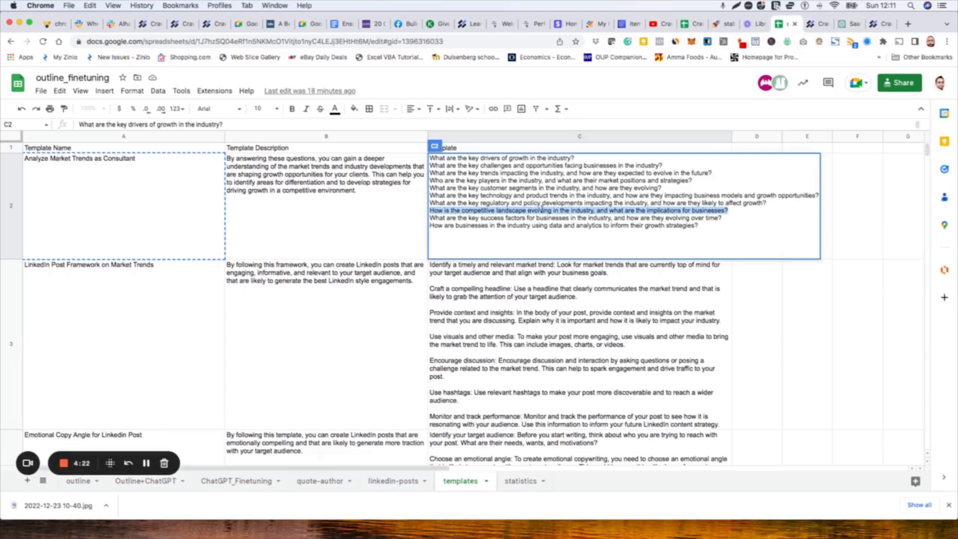
{"action": "left_click_drag", "start_coordinate": [431, 218], "coordinate": [729, 217]}
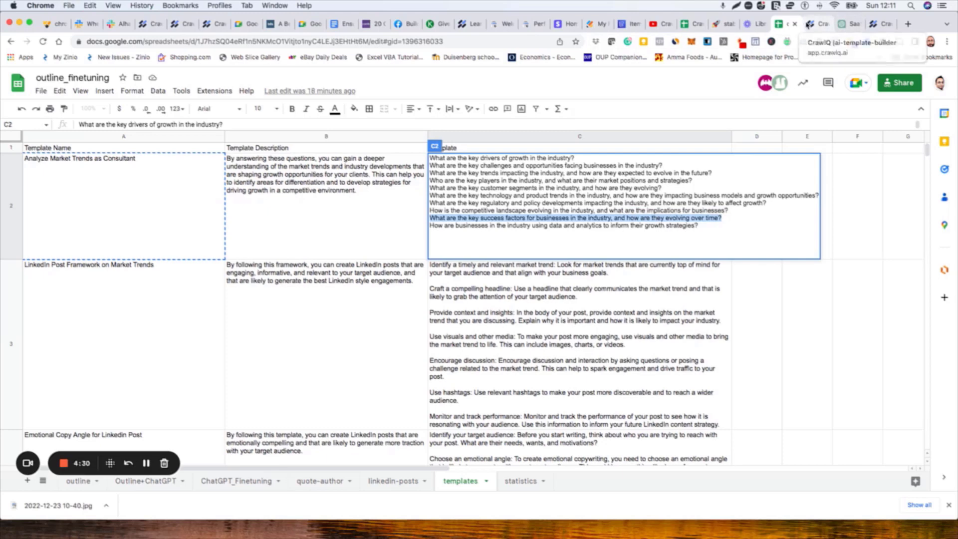
In the CrawlQ template builder, duplicate the last text prompt section, the one about the industry's evolving competitive landscape
{"action": "left_click", "coordinate": [809, 24]}
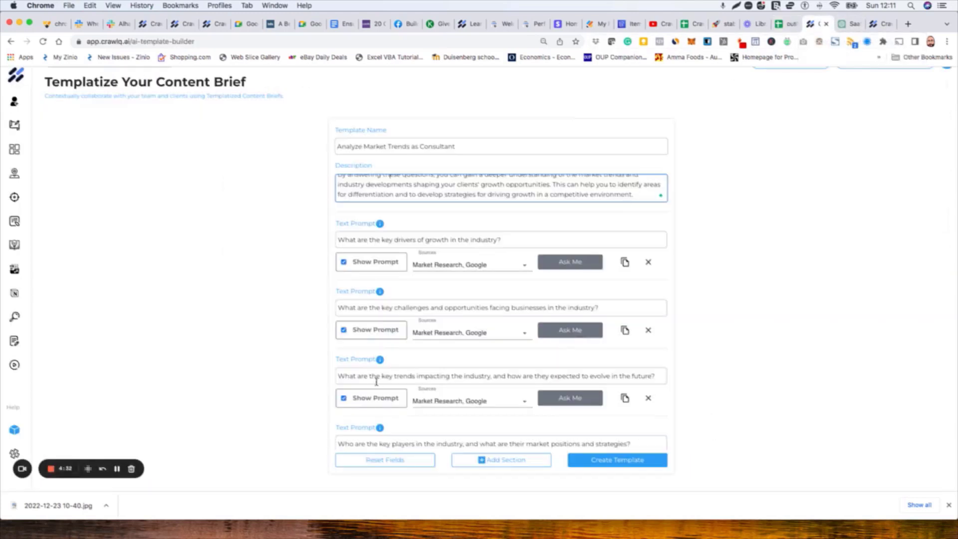
{"action": "scroll", "coordinate": [387, 369], "scroll_direction": "down", "scroll_amount": 10}
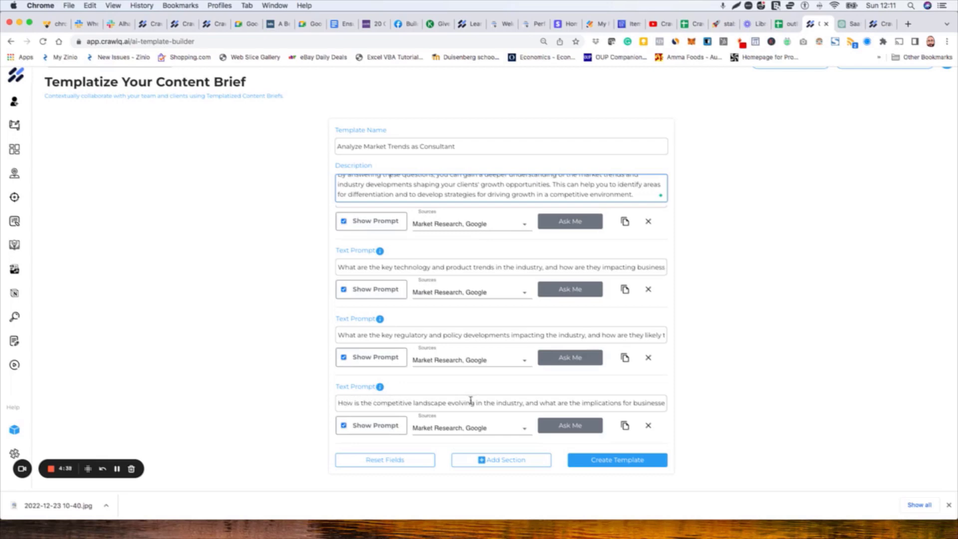
{"action": "left_click", "coordinate": [625, 428]}
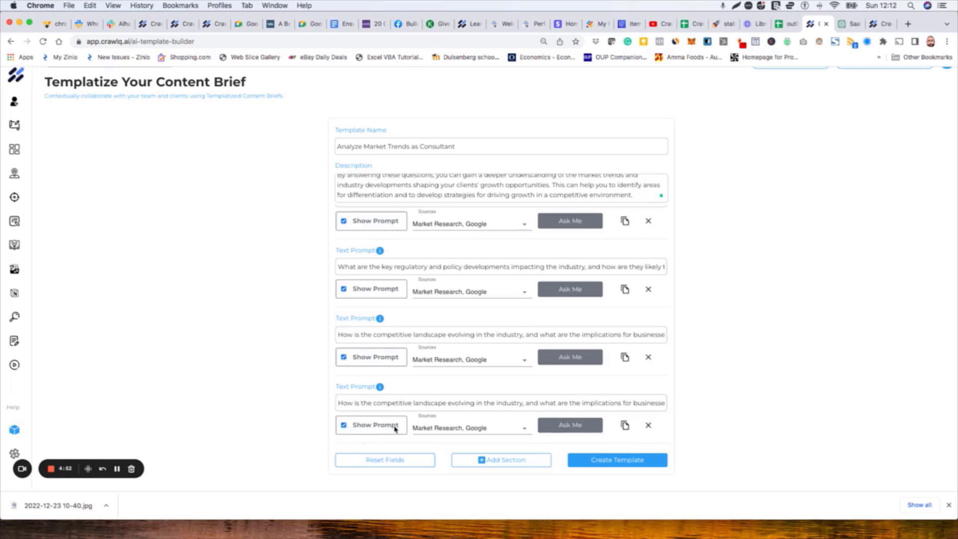
Add Quora to the sources of the last text prompt and look through the other available source options
{"action": "left_click", "coordinate": [425, 430]}
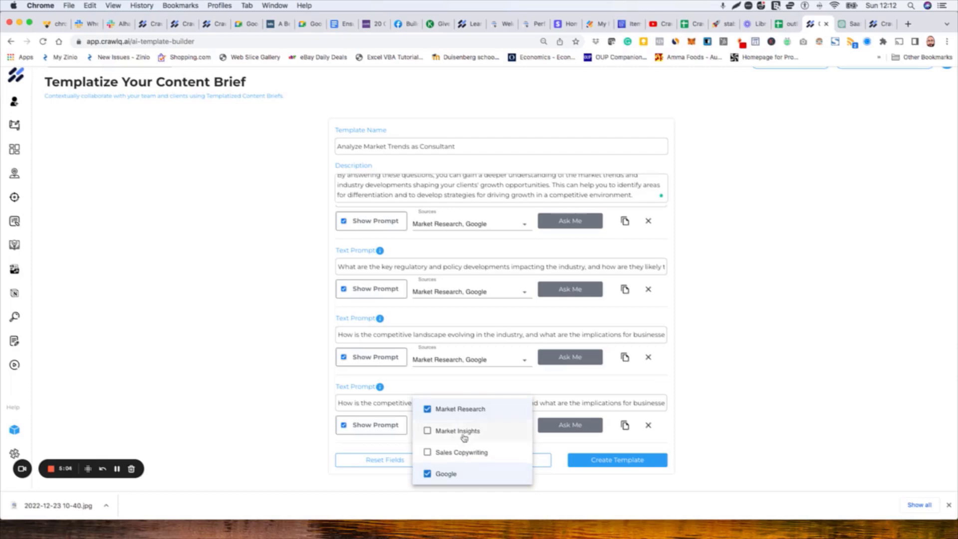
{"action": "scroll", "coordinate": [465, 438], "scroll_direction": "down", "scroll_amount": 3}
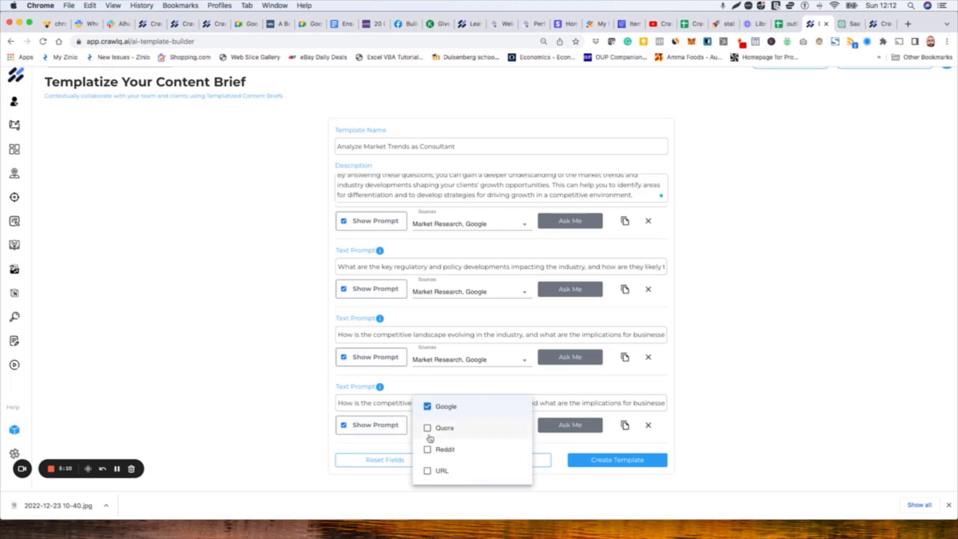
{"action": "left_click", "coordinate": [428, 433]}
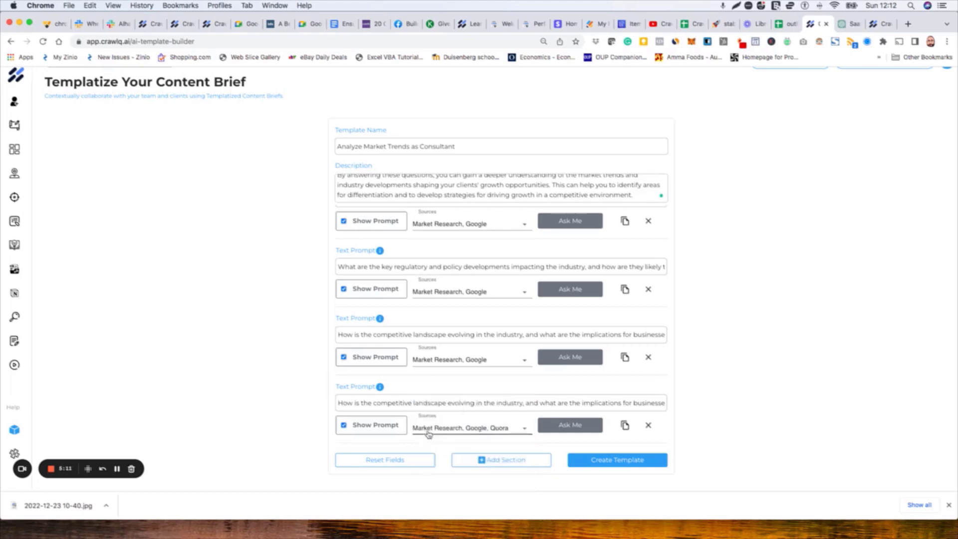
{"action": "left_click", "coordinate": [459, 432]}
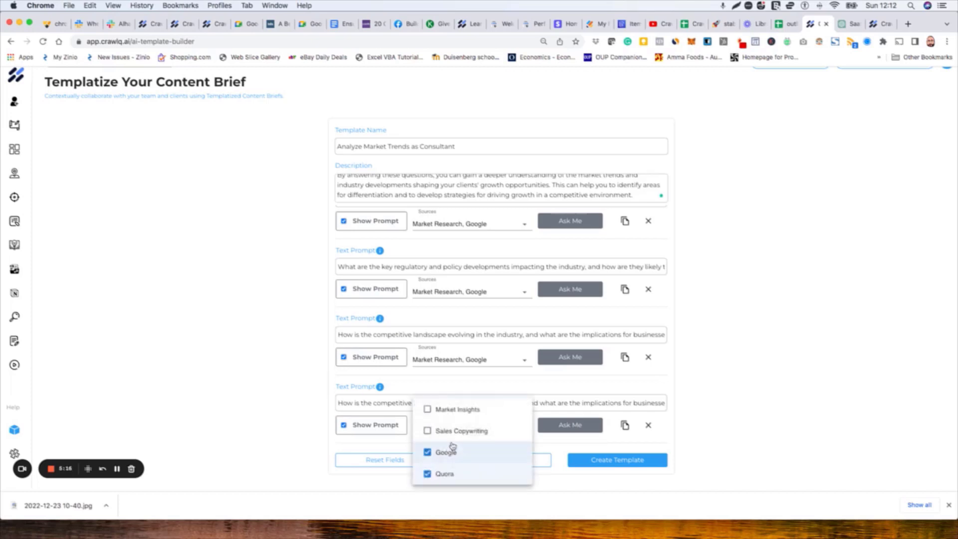
{"action": "scroll", "coordinate": [446, 458], "scroll_direction": "down", "scroll_amount": 2}
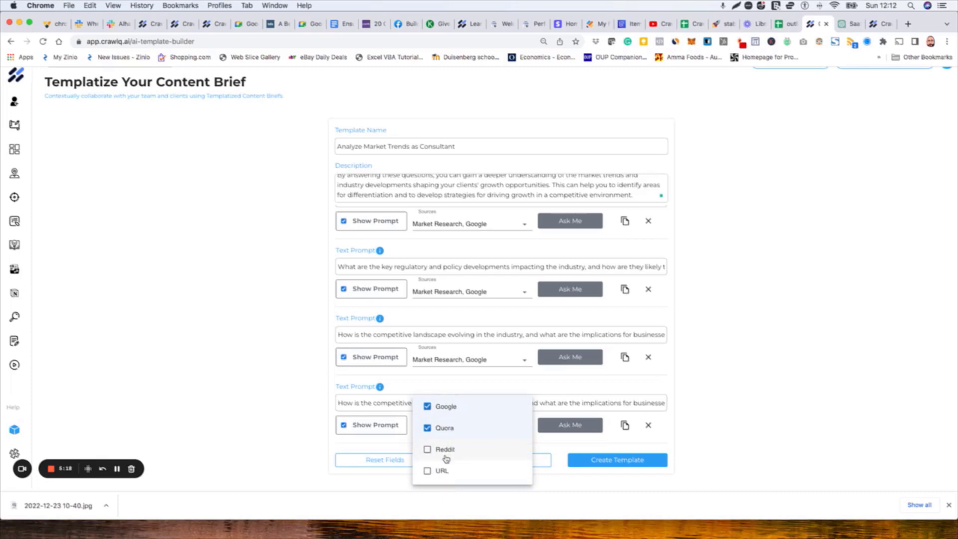
{"action": "scroll", "coordinate": [447, 458], "scroll_direction": "up", "scroll_amount": 1}
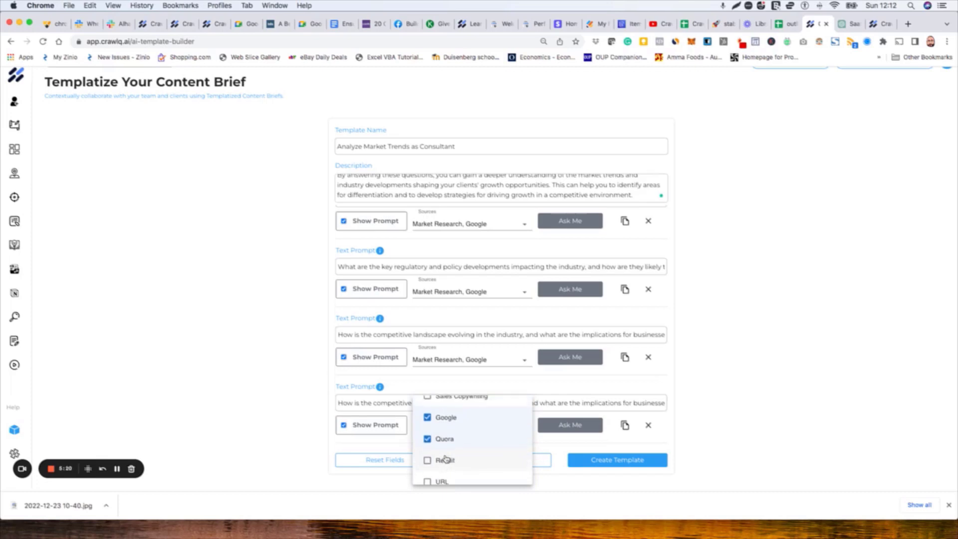
{"action": "scroll", "coordinate": [446, 458], "scroll_direction": "down", "scroll_amount": 1}
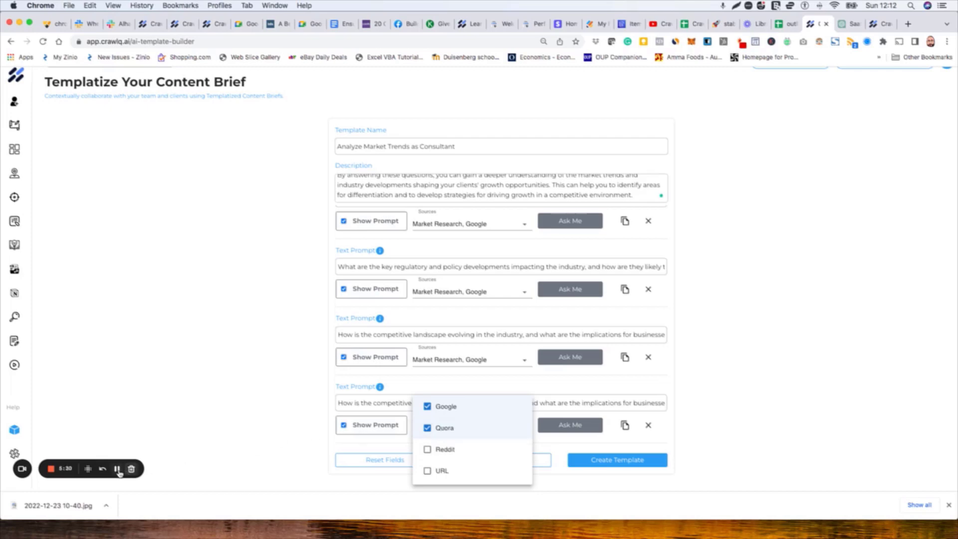
Restore the last text prompt's sources to Market Research and Google, removing Quora and Market Insights
{"action": "left_click", "coordinate": [404, 422]}
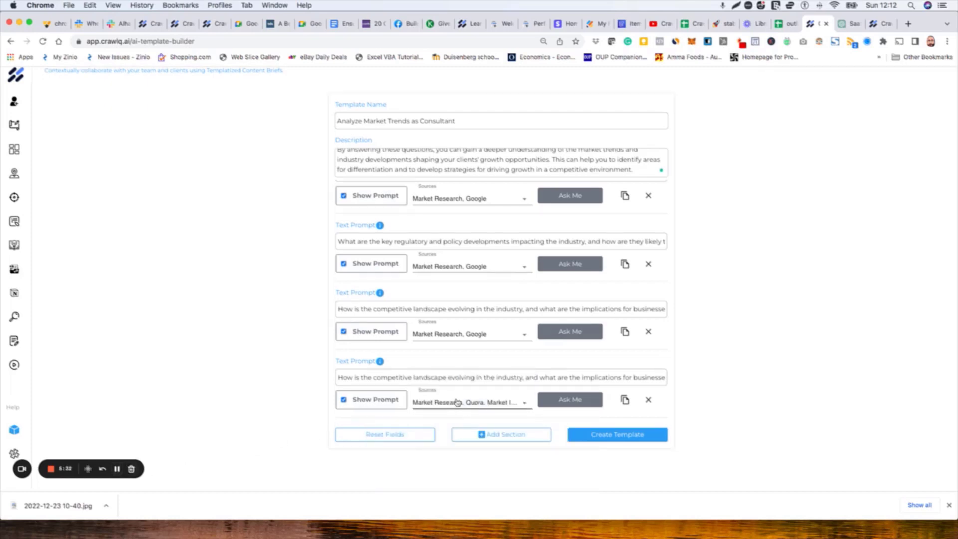
{"action": "left_click", "coordinate": [486, 405]}
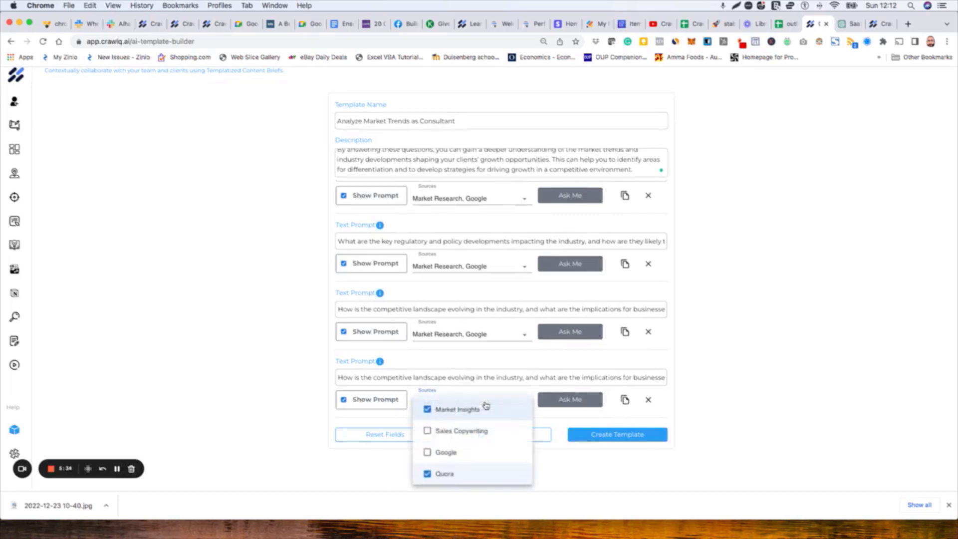
{"action": "left_click", "coordinate": [432, 474]}
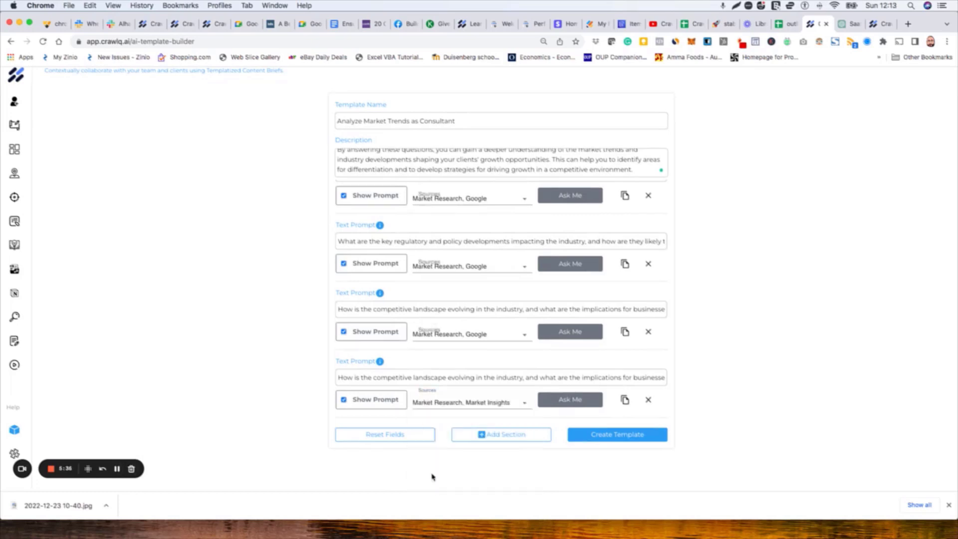
{"action": "left_click", "coordinate": [464, 403]}
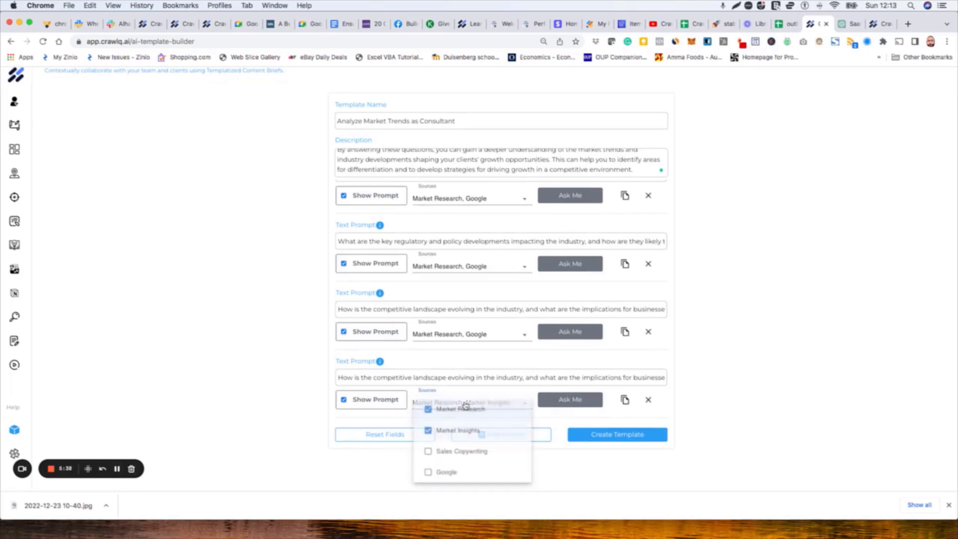
{"action": "left_click", "coordinate": [427, 432]}
{"action": "left_click", "coordinate": [439, 403]}
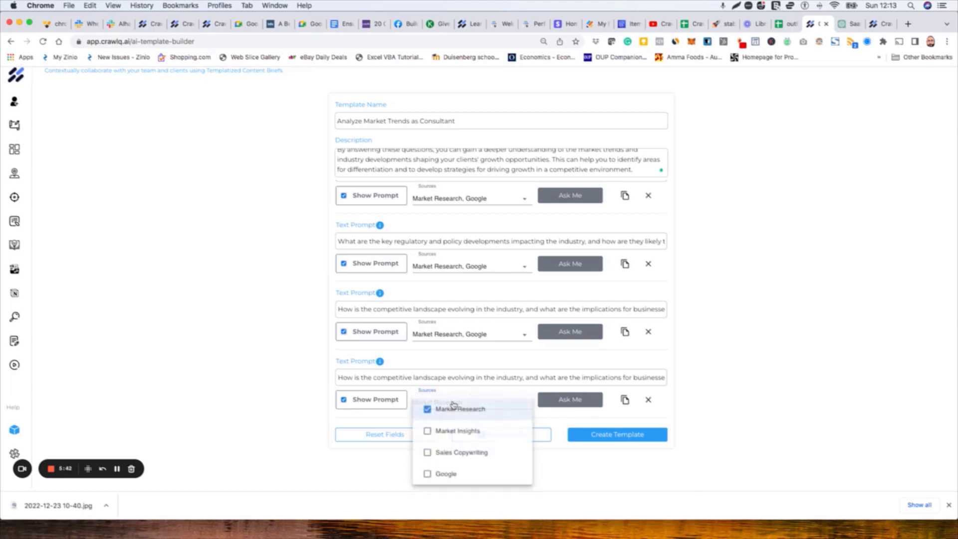
{"action": "left_click", "coordinate": [431, 475]}
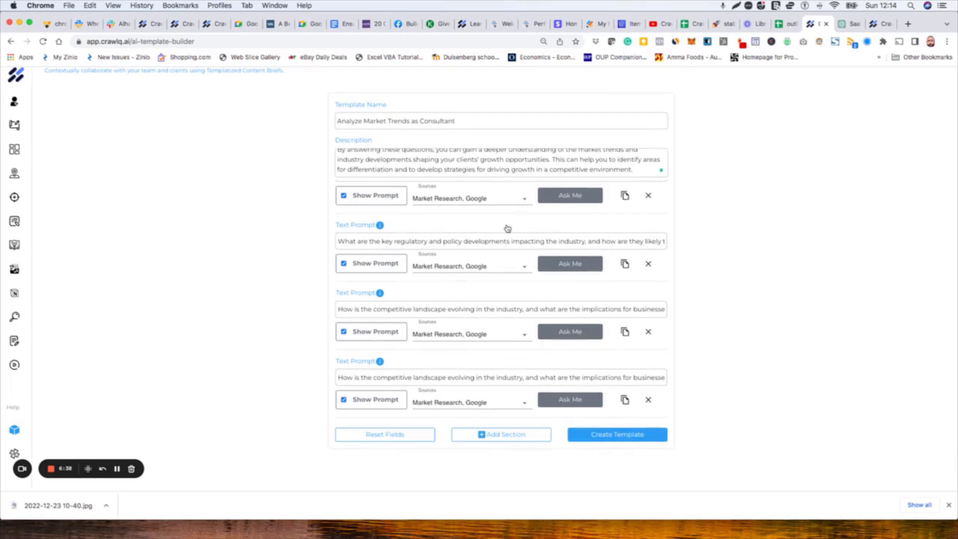
In outline_finetuning cell C2, copy "How are businesses in the industry using data and analytics to inform their growth strategies?"
{"action": "left_click", "coordinate": [782, 28]}
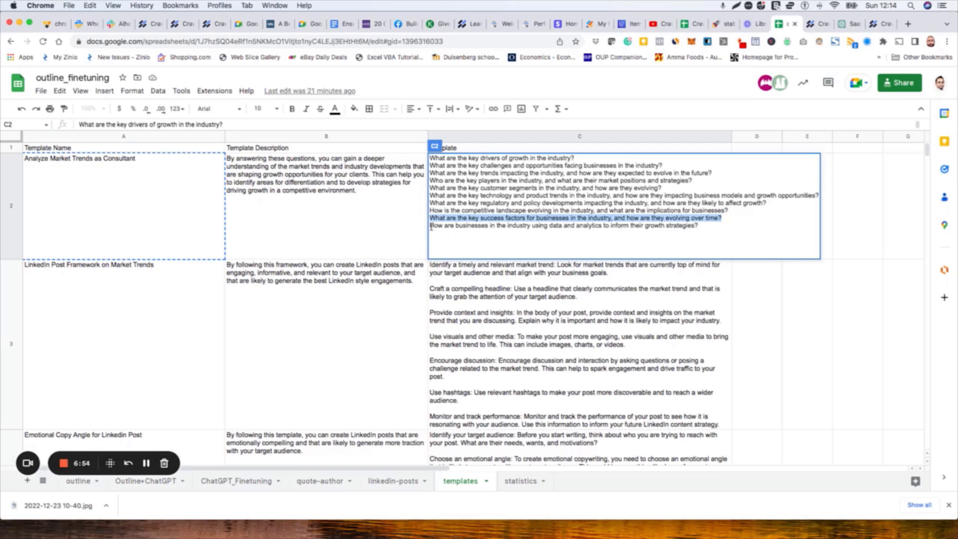
{"action": "left_click_drag", "start_coordinate": [430, 226], "coordinate": [711, 227]}
{"action": "key", "text": "super+c"}
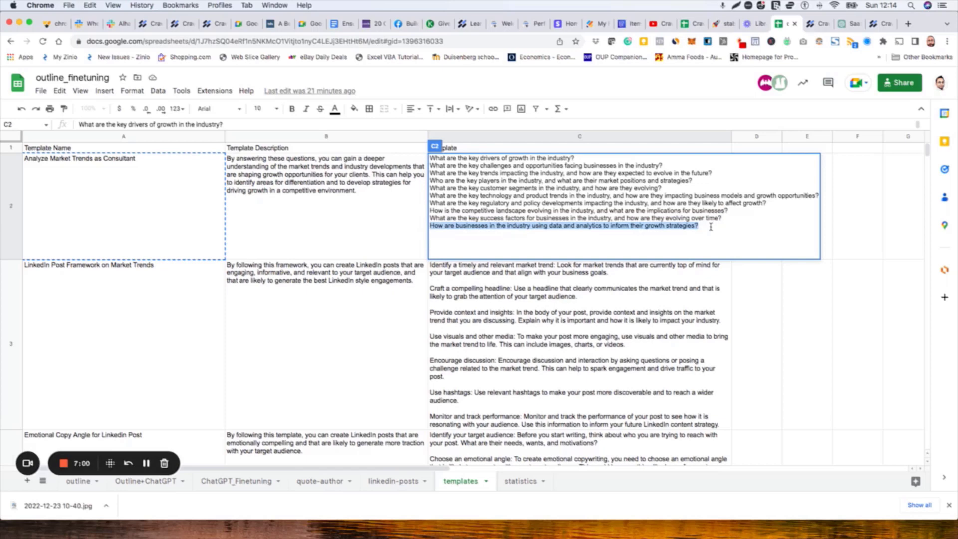
In the CrawlQ template builder, replace the duplicated last text prompt with the copied question about data and analytics
{"action": "left_click", "coordinate": [812, 29]}
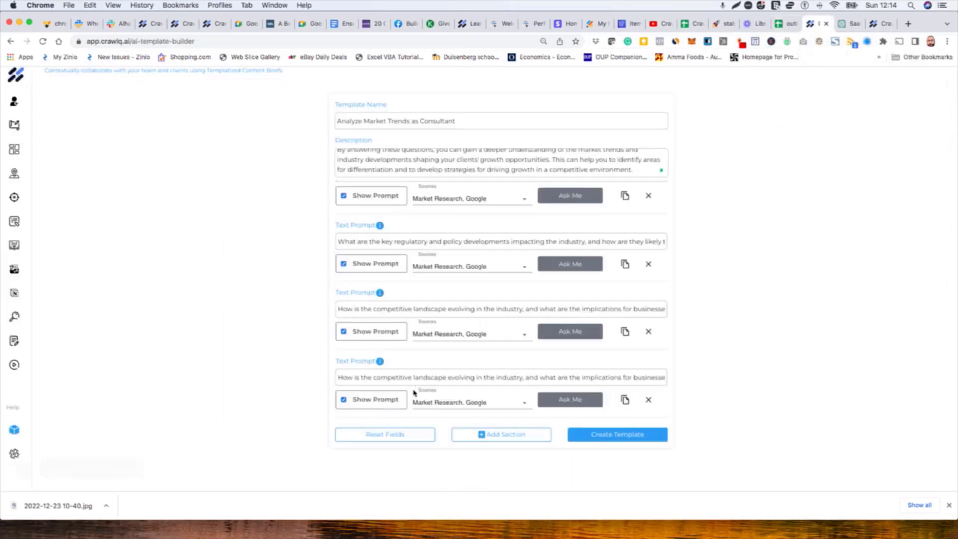
{"action": "scroll", "coordinate": [417, 371], "scroll_direction": "down", "scroll_amount": 1}
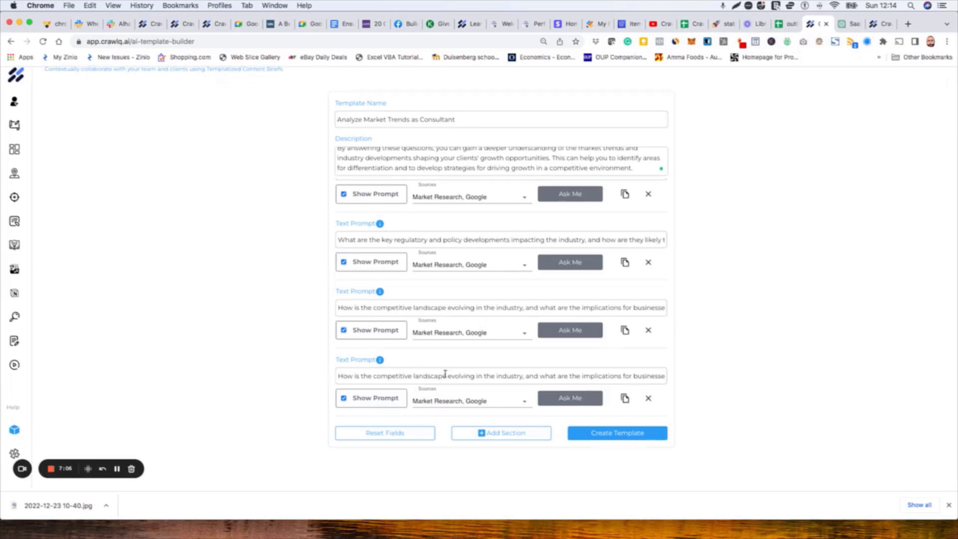
{"action": "scroll", "coordinate": [445, 375], "scroll_direction": "up", "scroll_amount": 1}
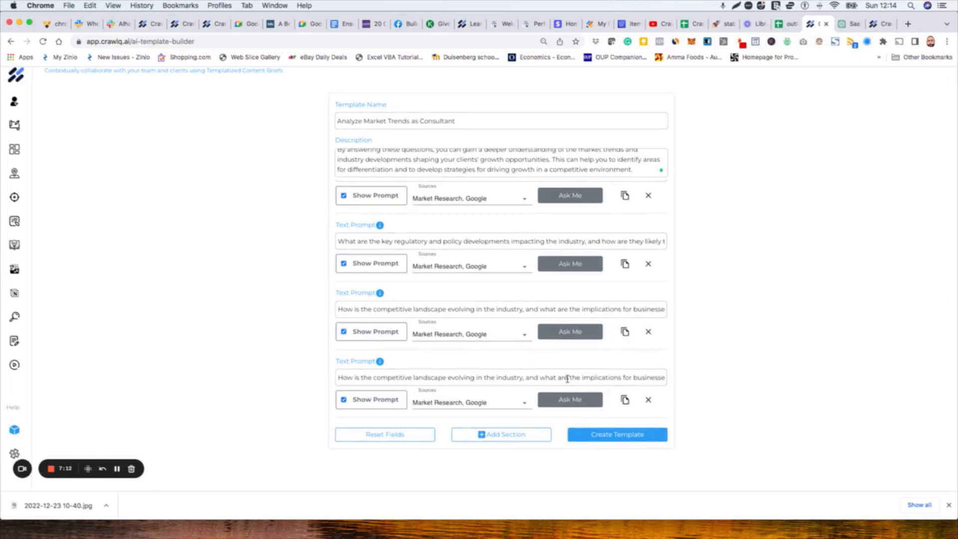
{"action": "left_click", "coordinate": [568, 379]}
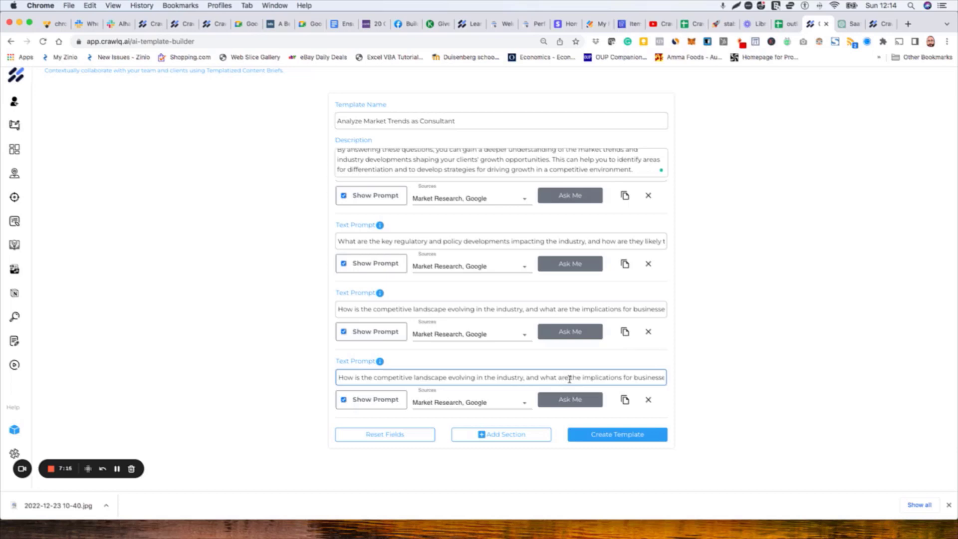
{"action": "key", "text": "super+a"}
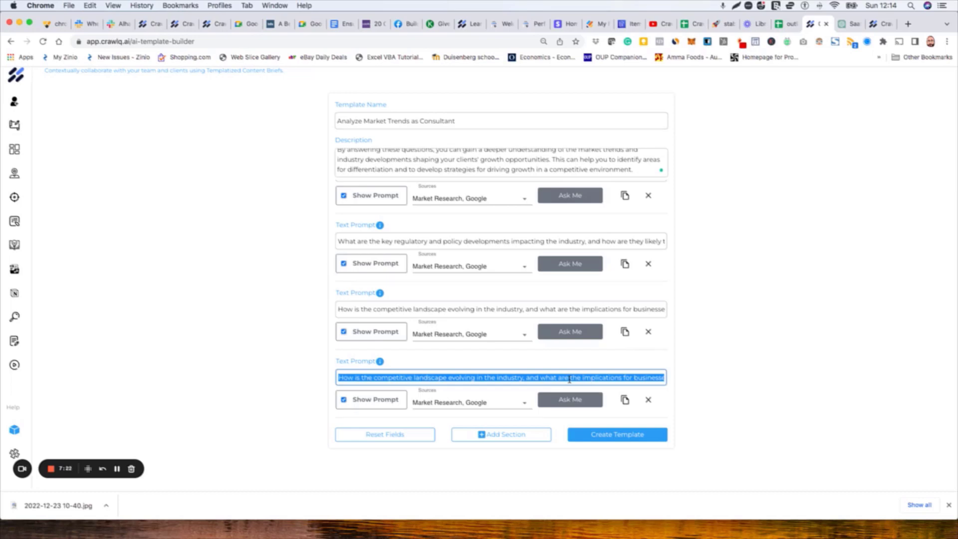
{"action": "key", "text": "super+v"}
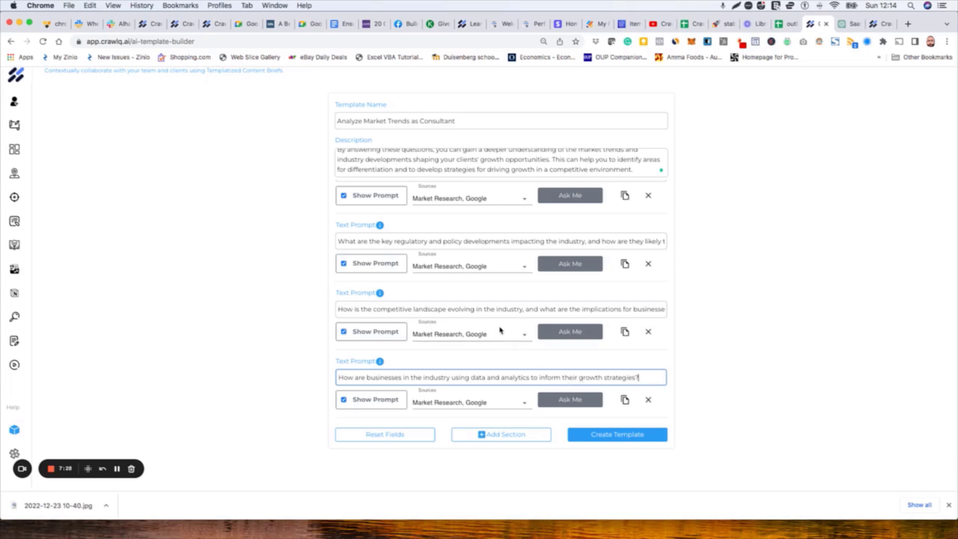
Review the template's text prompts and create the template
{"action": "scroll", "coordinate": [501, 334], "scroll_direction": "up", "scroll_amount": 3}
{"action": "scroll", "coordinate": [500, 330], "scroll_direction": "up", "scroll_amount": 10}
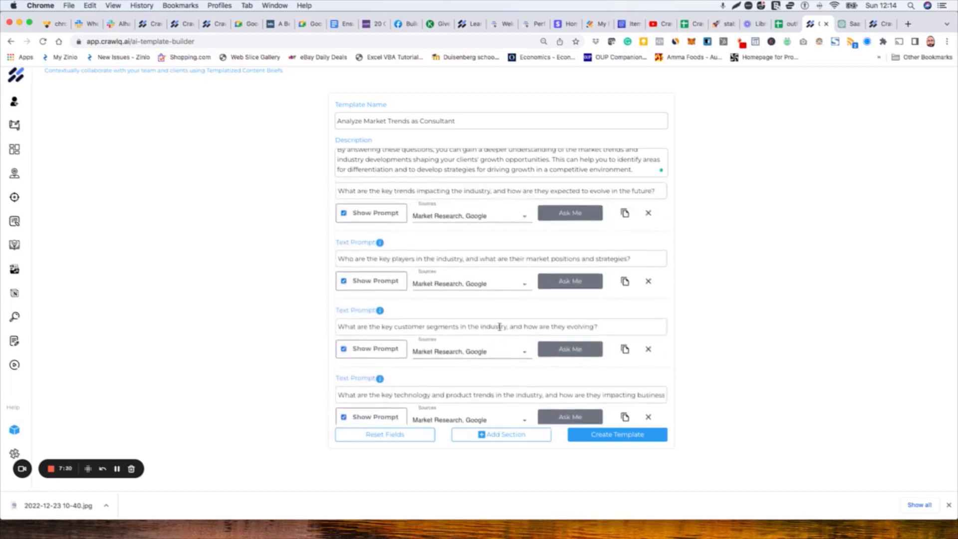
{"action": "left_click", "coordinate": [608, 435]}
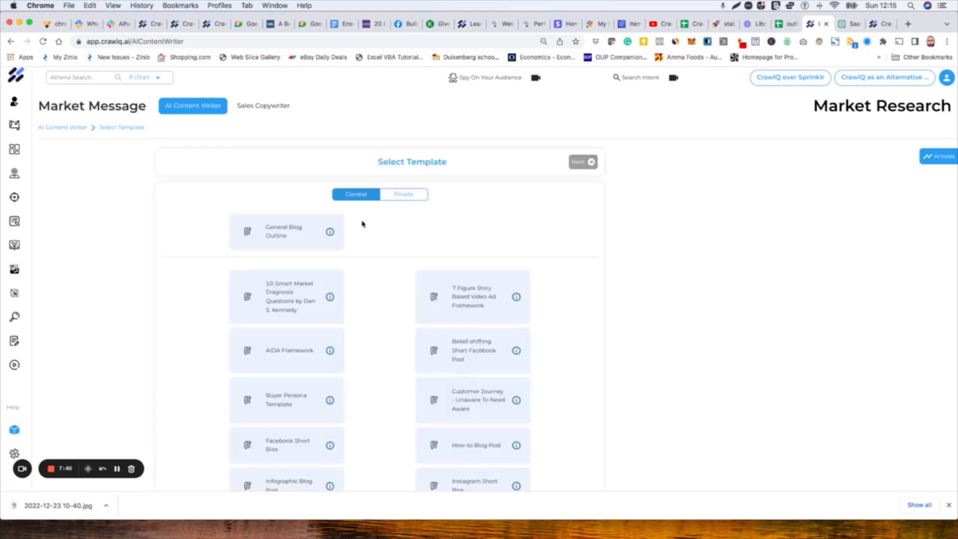
Choose "Analyze Market Trends as Consultant" from the private templates and proceed to creating a draft
{"action": "left_click", "coordinate": [411, 198]}
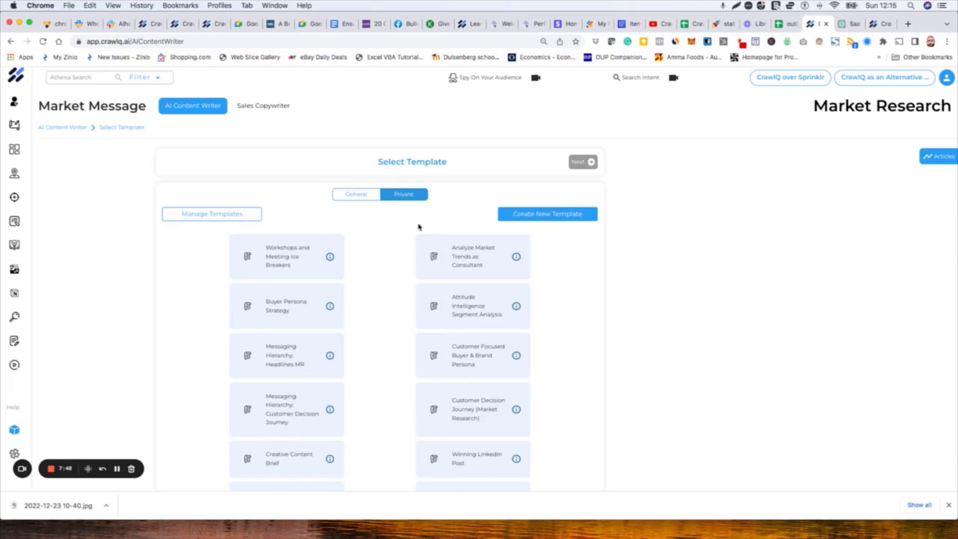
{"action": "scroll", "coordinate": [418, 227], "scroll_direction": "down", "scroll_amount": 2}
{"action": "scroll", "coordinate": [418, 227], "scroll_direction": "down", "scroll_amount": 10}
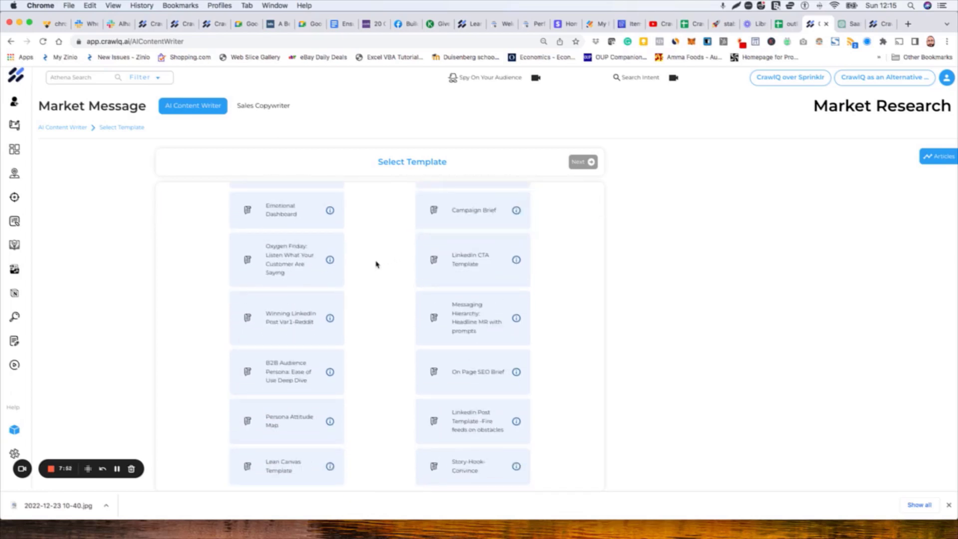
{"action": "scroll", "coordinate": [376, 264], "scroll_direction": "up", "scroll_amount": 12}
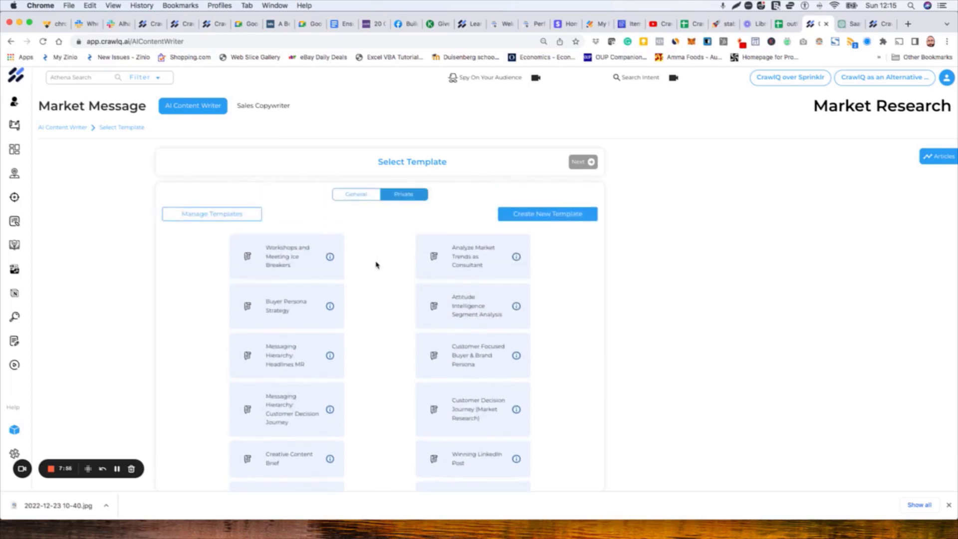
{"action": "left_click", "coordinate": [458, 259]}
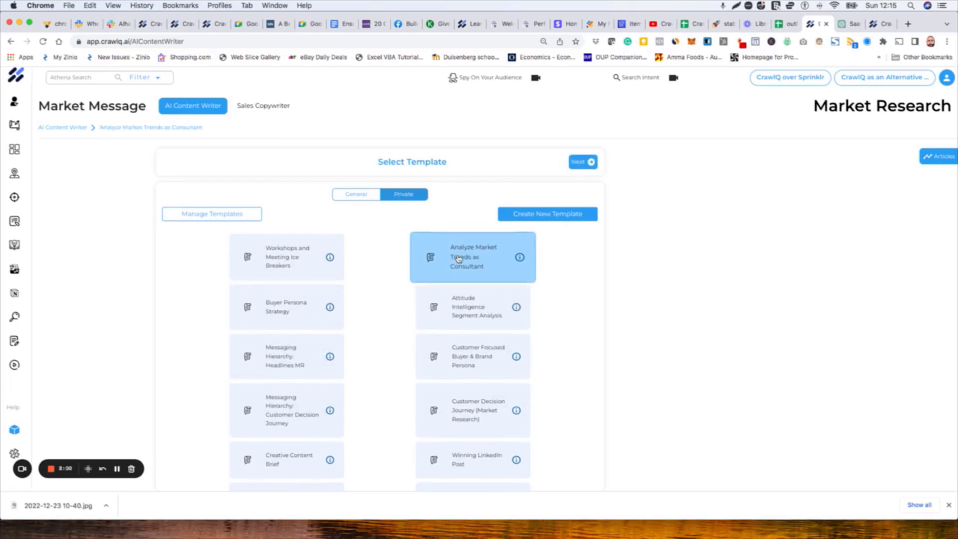
{"action": "left_click", "coordinate": [591, 163]}
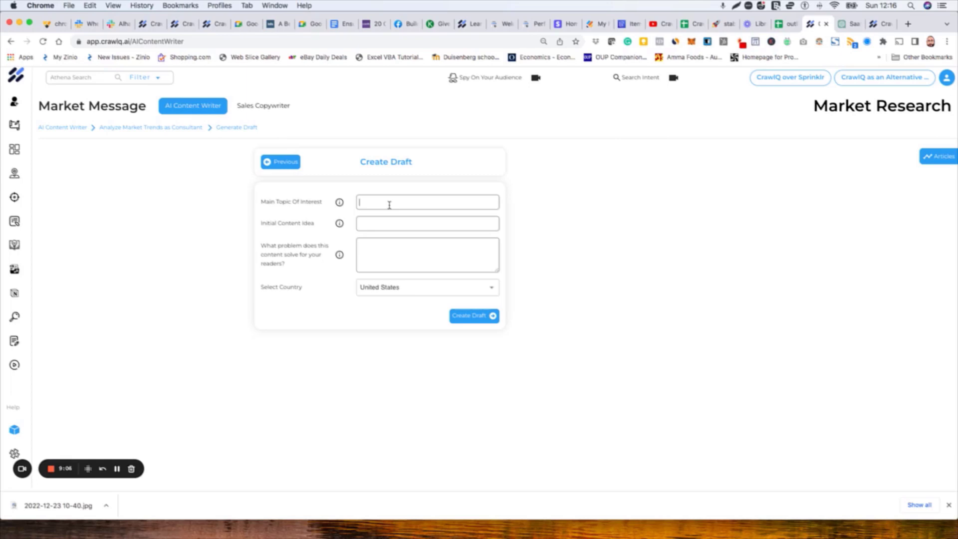
Set the draft's main topic of interest to "CrawlQ as an Alternative to Sprinklr" and the initial content idea to "Analyze market trends"
{"action": "type", "text": "CrawlQ a"}
{"action": "type", "text": "s an Alter"}
{"action": "type", "text": "native to"}
{"action": "type", "text": " to Spri"}
{"action": "type", "text": "nklr"}
{"action": "left_click", "coordinate": [385, 230]}
{"action": "type", "text": "Analyze market trends "}
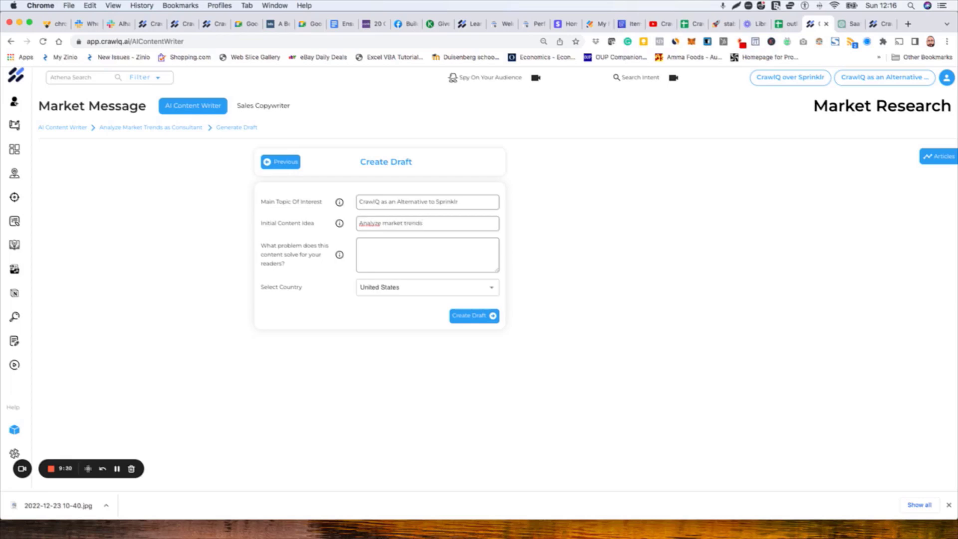
{"action": "type", "text": "and competiti"}
{"action": "key", "text": "BackSpace"}
{"action": "key", "text": "BackSpace"}
{"action": "key", "text": "BackSpace"}
{"action": "key", "text": "BackSpace"}
{"action": "key", "text": "BackSpace"}
{"action": "key", "text": "BackSpace"}
{"action": "key", "text": "BackSpace"}
{"action": "key", "text": "BackSpace"}
{"action": "key", "text": "BackSpace"}
{"action": "key", "text": "BackSpace"}
{"action": "key", "text": "BackSpace"}
{"action": "key", "text": "BackSpace"}
{"action": "key", "text": "BackSpace"}
Enter "helps growth consultants to identify key areas of strength for the business" as the problem solved for readers, and create the draft
{"action": "left_click", "coordinate": [389, 253]}
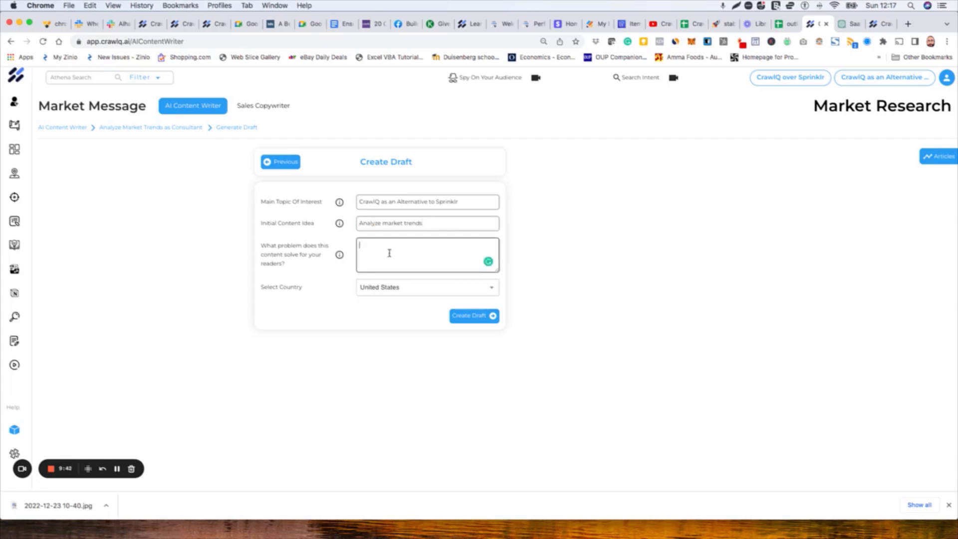
{"action": "type", "text": "helps growth consultants to identify key areas of strn"}
{"action": "key", "text": "BackSpace"}
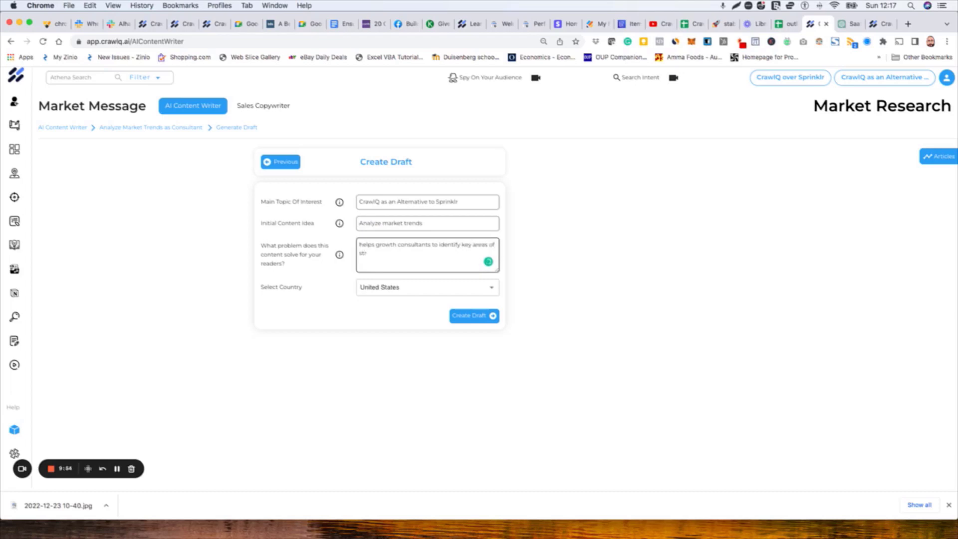
{"action": "key", "text": "BackSpace"}
{"action": "type", "text": "rength for the"}
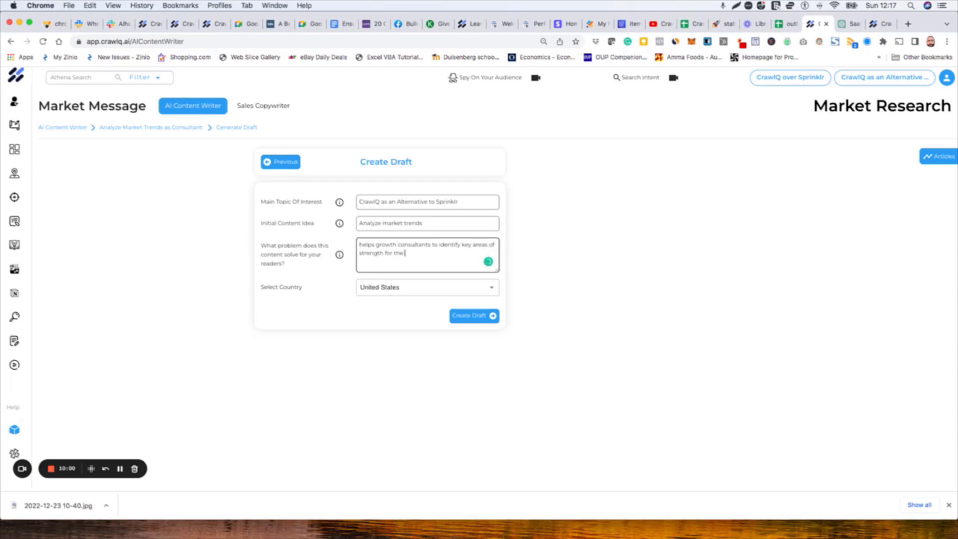
{"action": "type", "text": " business"}
{"action": "left_click", "coordinate": [472, 315]}
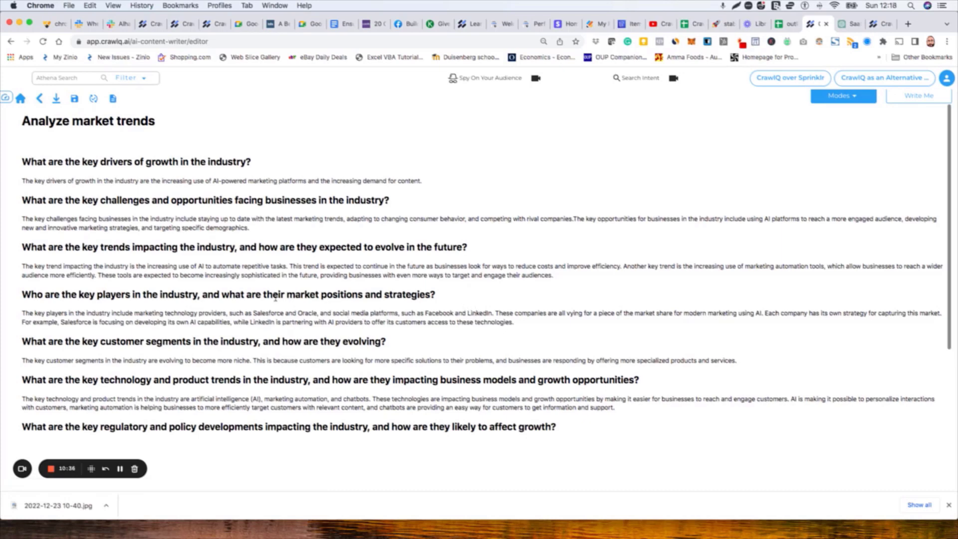
In the draft, copy the question "Who are the key players in the industry, and what are their market positions and strategies?" and switch to ChatGPT
{"action": "scroll", "coordinate": [273, 297], "scroll_direction": "down", "scroll_amount": 3}
{"action": "scroll", "coordinate": [273, 297], "scroll_direction": "up", "scroll_amount": 5}
{"action": "left_click_drag", "start_coordinate": [21, 295], "coordinate": [435, 304]}
{"action": "key", "text": "super+c"}
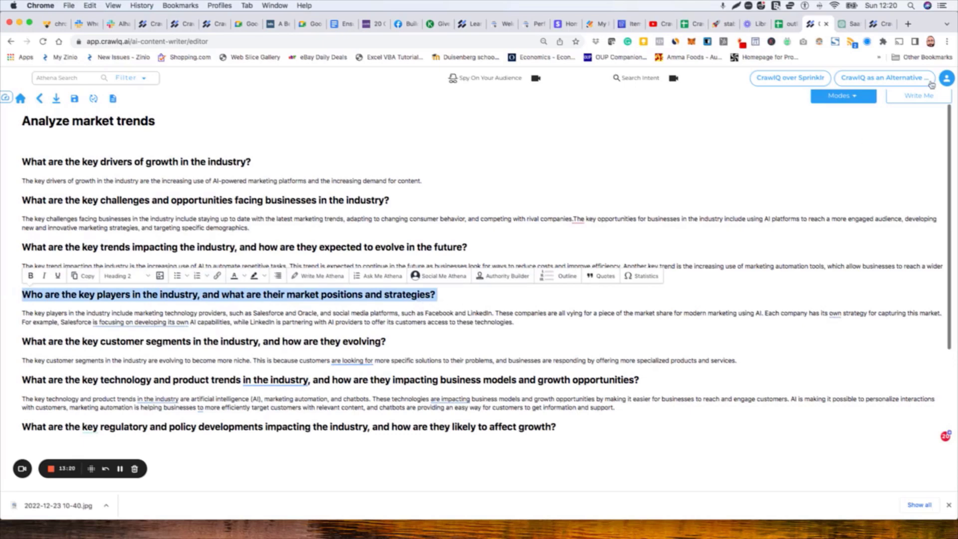
{"action": "left_click", "coordinate": [854, 25]}
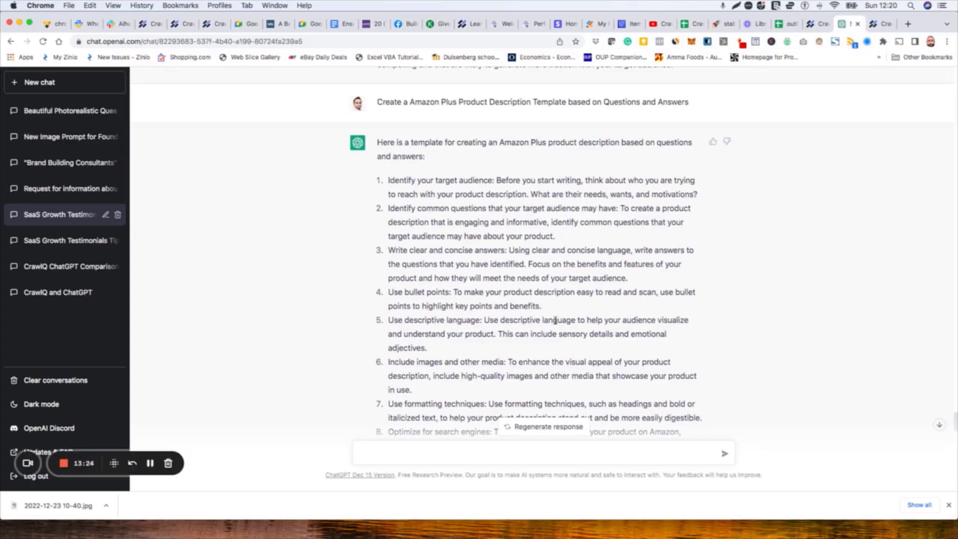
Ask ChatGPT the copied question "Who are the key players in the industry, and what are their market positions and strategies?" in the existing conversation
{"action": "scroll", "coordinate": [519, 317], "scroll_direction": "down", "scroll_amount": 3}
{"action": "scroll", "coordinate": [519, 317], "scroll_direction": "down", "scroll_amount": 15}
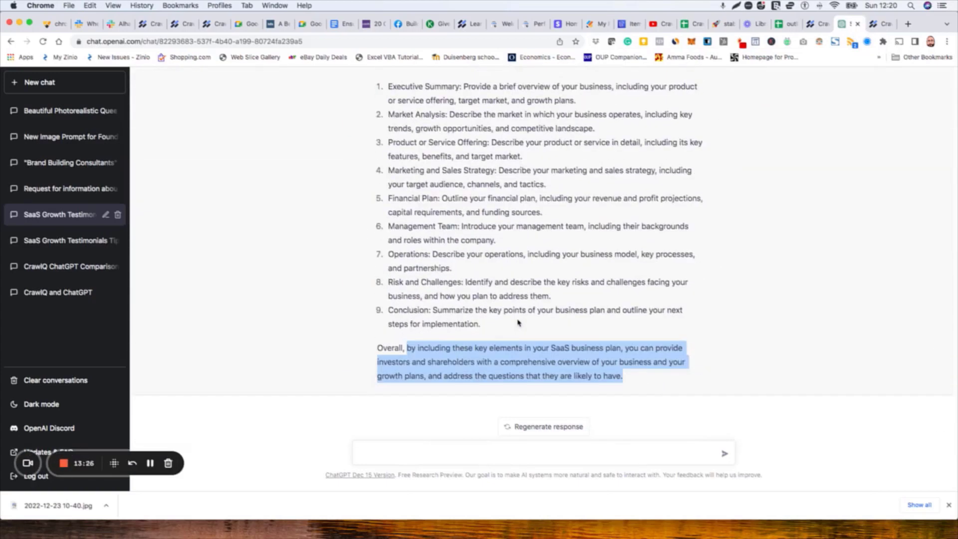
{"action": "left_click", "coordinate": [383, 450]}
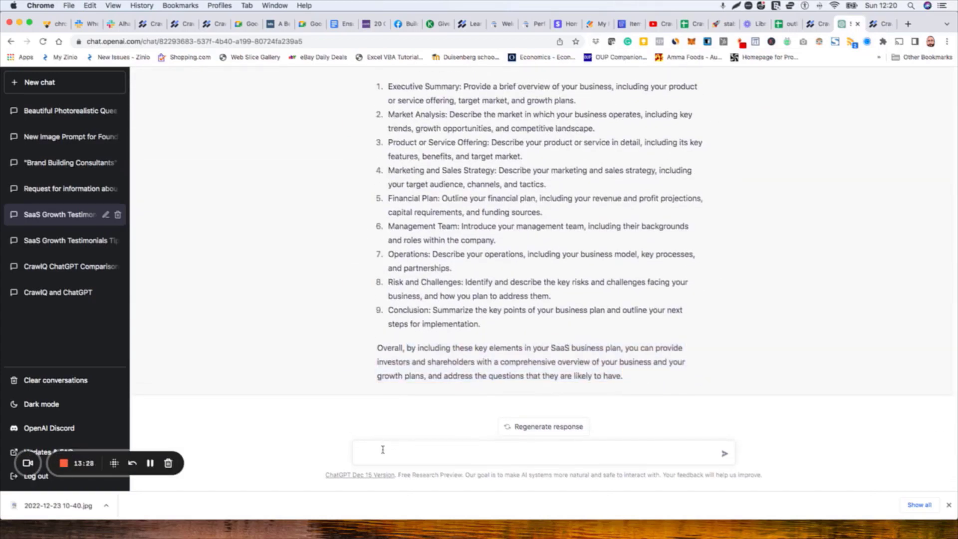
{"action": "key", "text": "super+v"}
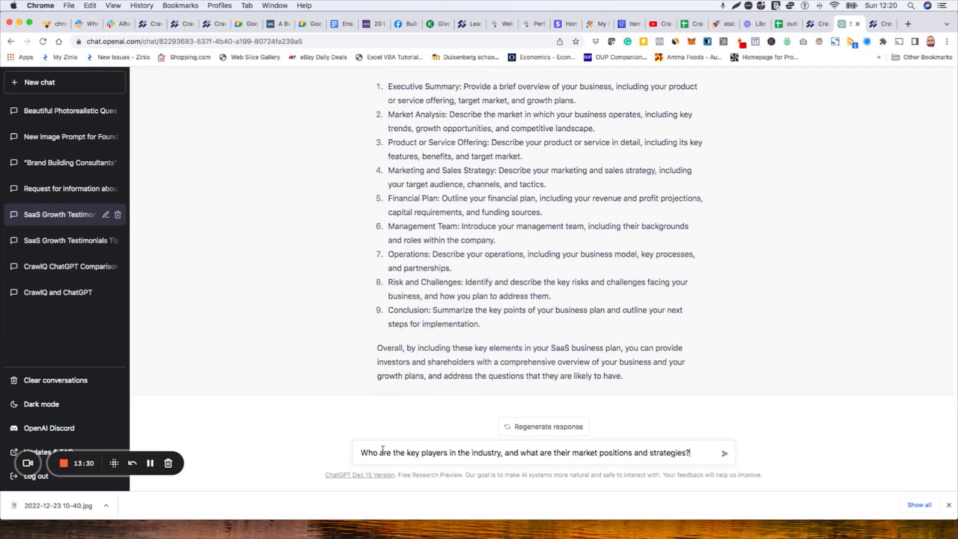
{"action": "key", "text": "Return"}
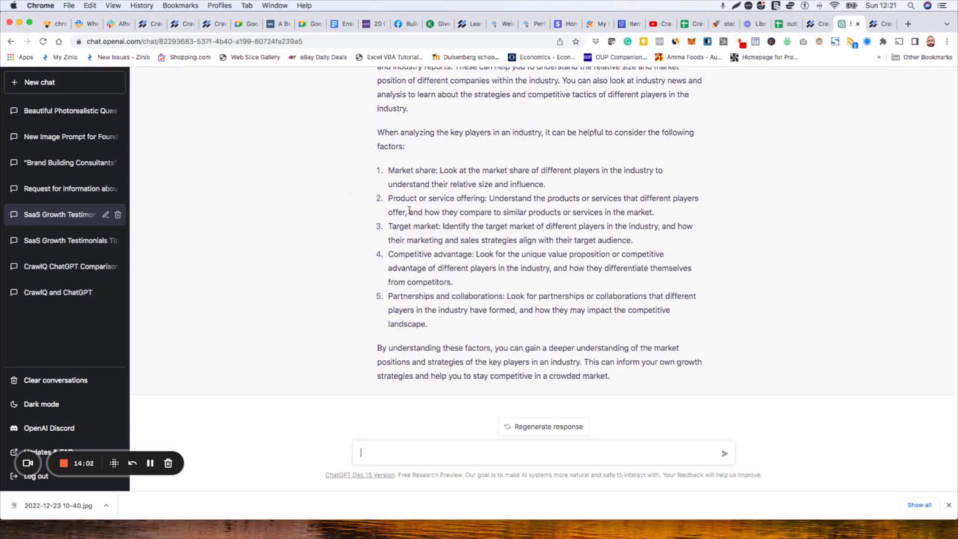
Copy the submitted question, resubmit it with "the AI industry" in place of "the industry", and review the answer about key players
{"action": "scroll", "coordinate": [409, 210], "scroll_direction": "up", "scroll_amount": 5}
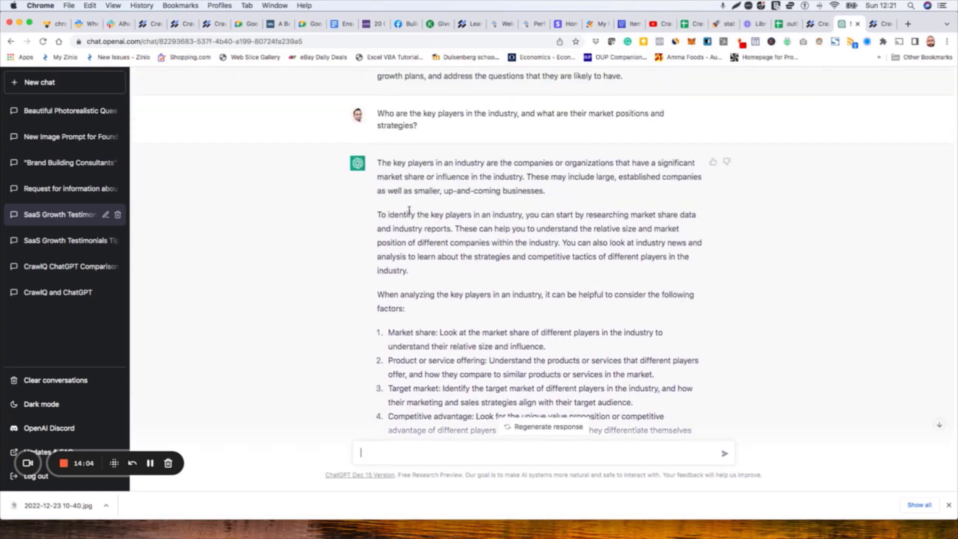
{"action": "scroll", "coordinate": [409, 210], "scroll_direction": "up", "scroll_amount": 1}
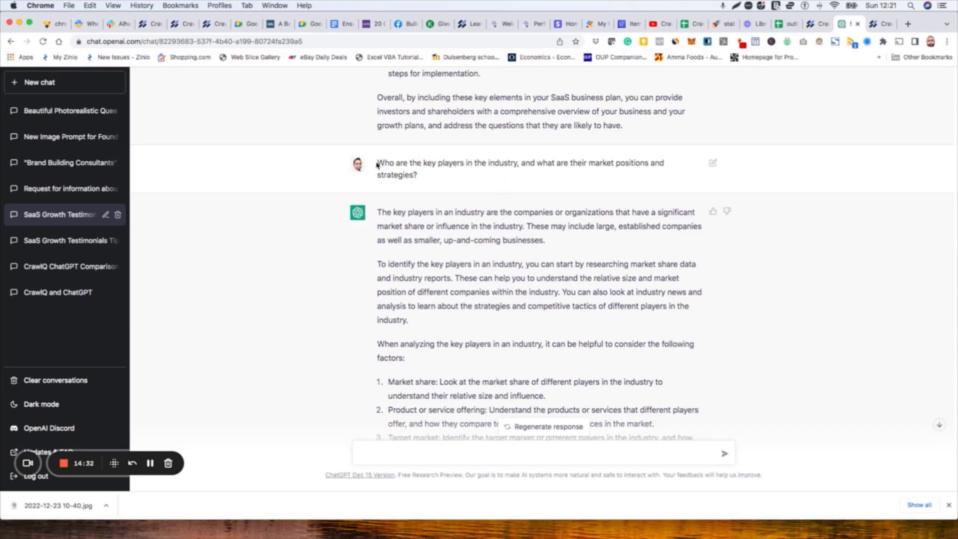
{"action": "left_click_drag", "start_coordinate": [378, 161], "coordinate": [450, 185]}
{"action": "key", "text": "super+c"}
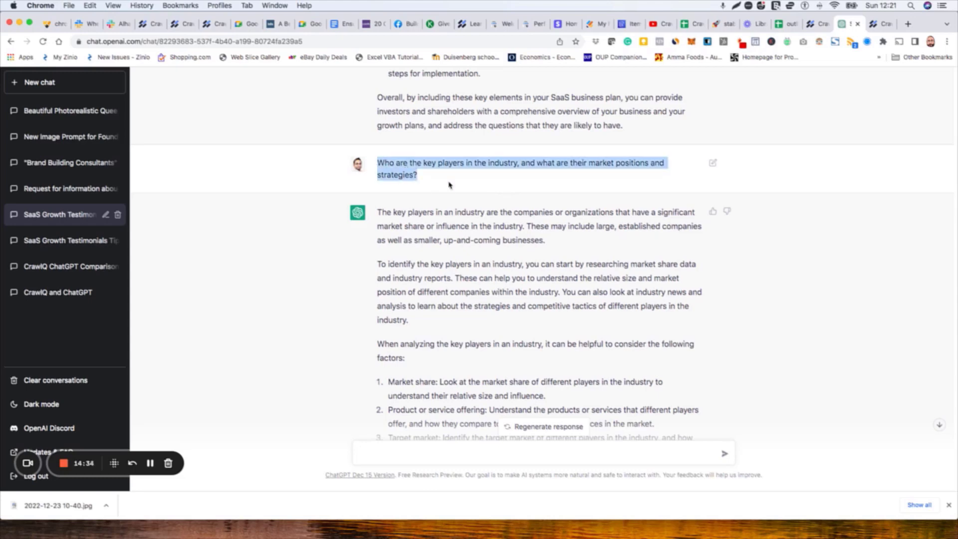
{"action": "left_click", "coordinate": [427, 455]}
{"action": "key", "text": "super+v"}
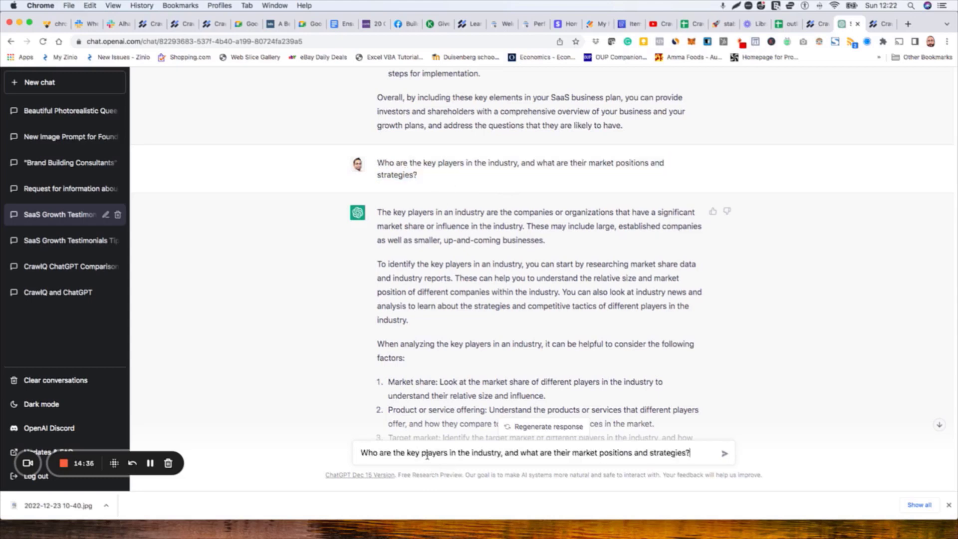
{"action": "left_click", "coordinate": [472, 454]}
{"action": "type", "text": "AI"}
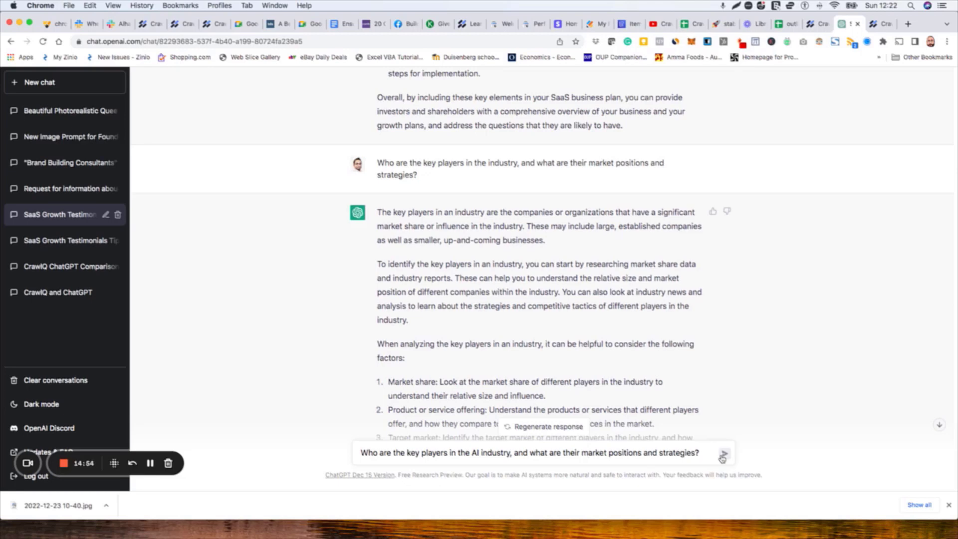
{"action": "left_click", "coordinate": [722, 457]}
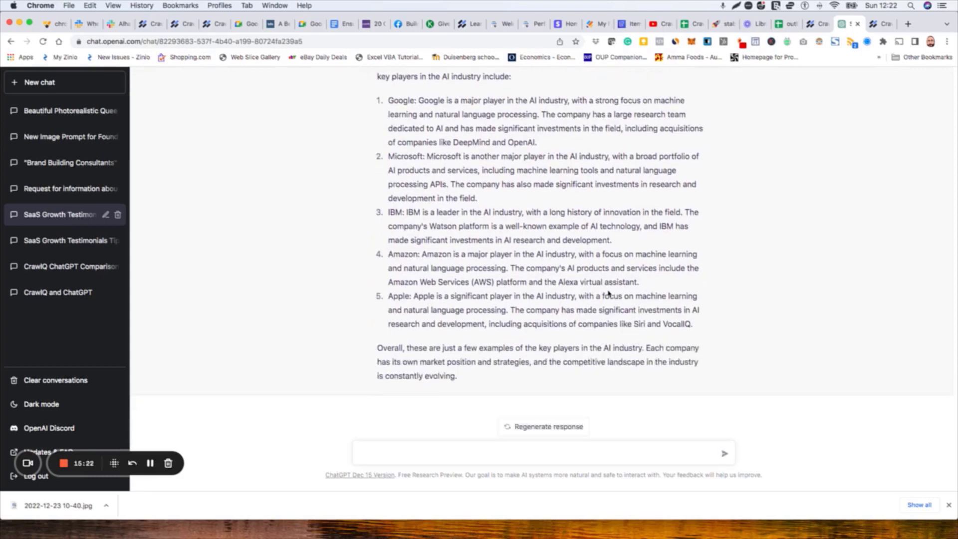
{"action": "scroll", "coordinate": [524, 159], "scroll_direction": "up", "scroll_amount": 1}
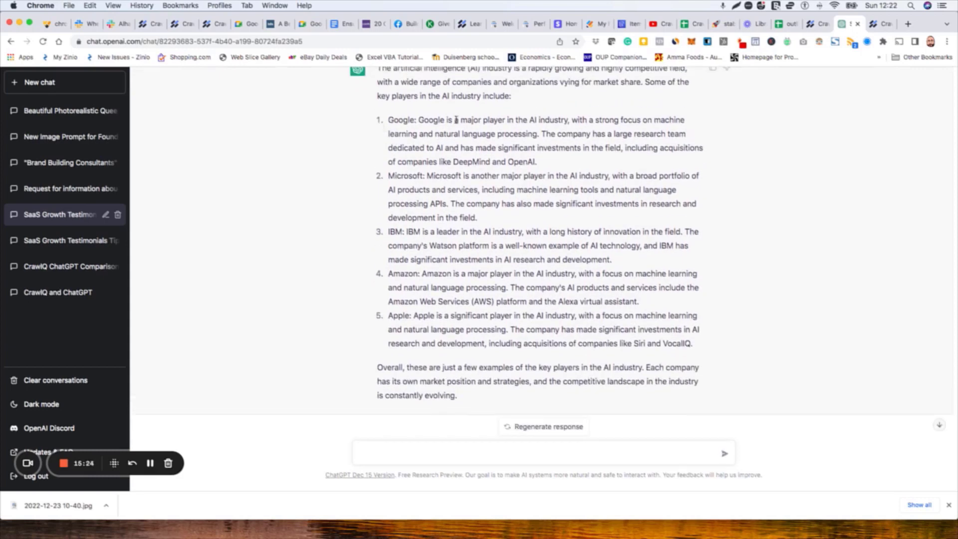
{"action": "scroll", "coordinate": [463, 244], "scroll_direction": "up", "scroll_amount": 2}
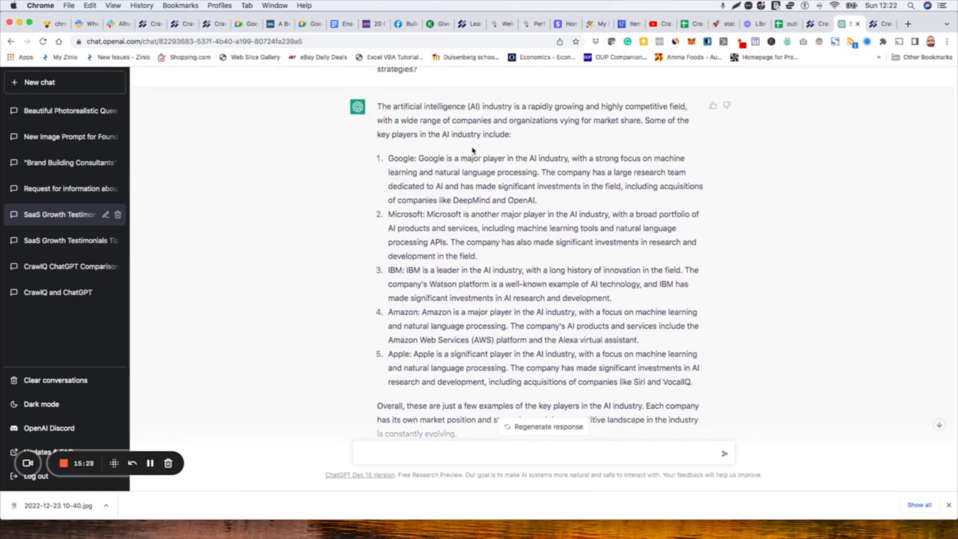
{"action": "scroll", "coordinate": [468, 169], "scroll_direction": "up", "scroll_amount": 1}
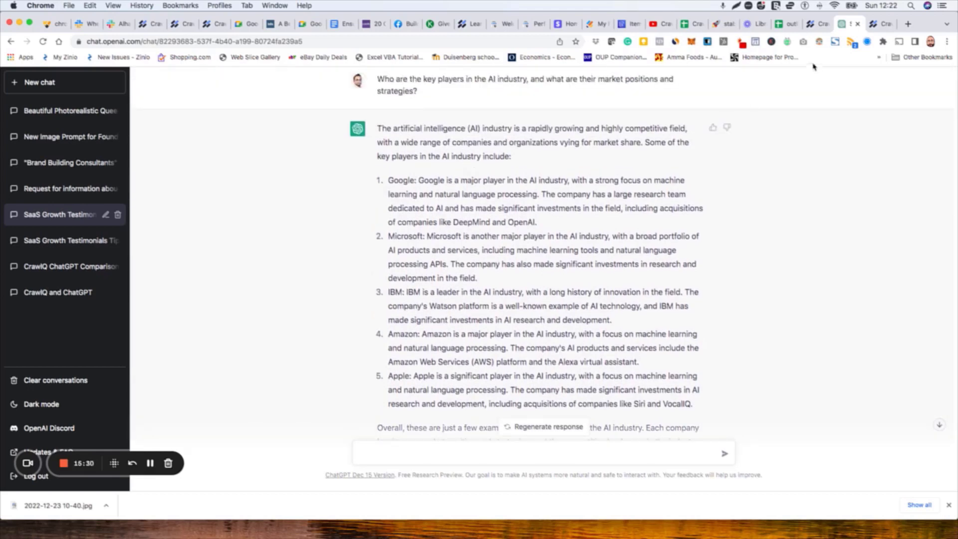
Switch to the CrawlQ draft and read the generated answers under each market trends question through to the last one
{"action": "left_click", "coordinate": [811, 26]}
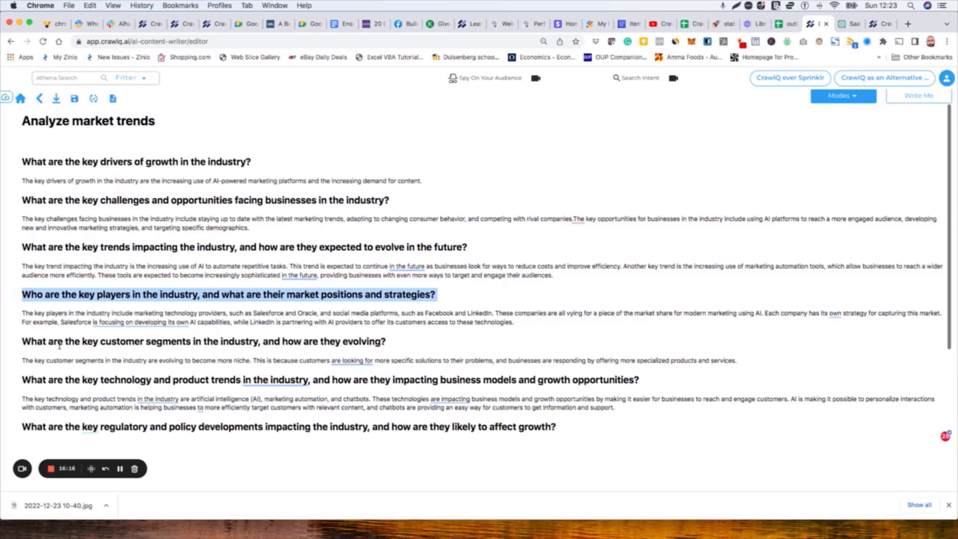
{"action": "scroll", "coordinate": [59, 345], "scroll_direction": "down", "scroll_amount": 1}
{"action": "scroll", "coordinate": [59, 345], "scroll_direction": "up", "scroll_amount": 1}
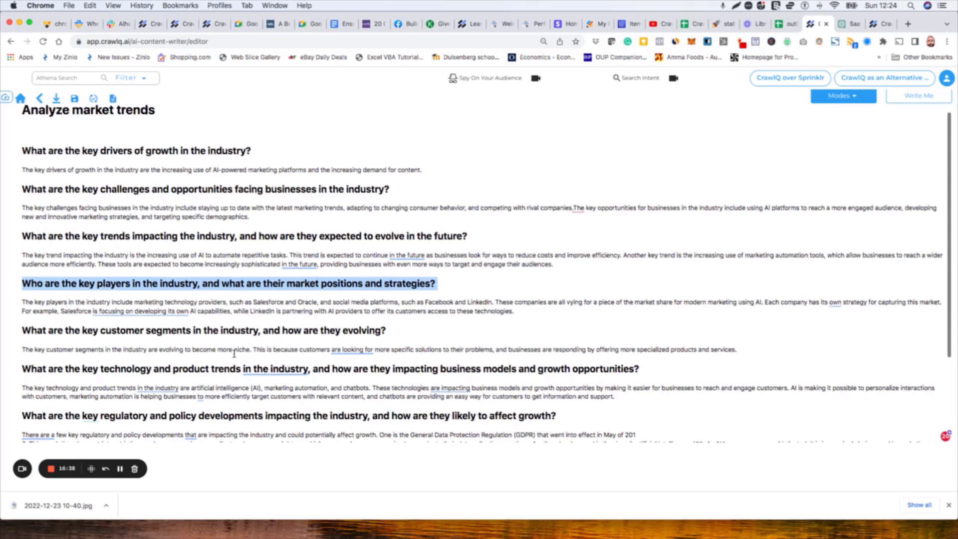
{"action": "scroll", "coordinate": [234, 354], "scroll_direction": "down", "scroll_amount": 3}
{"action": "scroll", "coordinate": [234, 353], "scroll_direction": "down", "scroll_amount": 1}
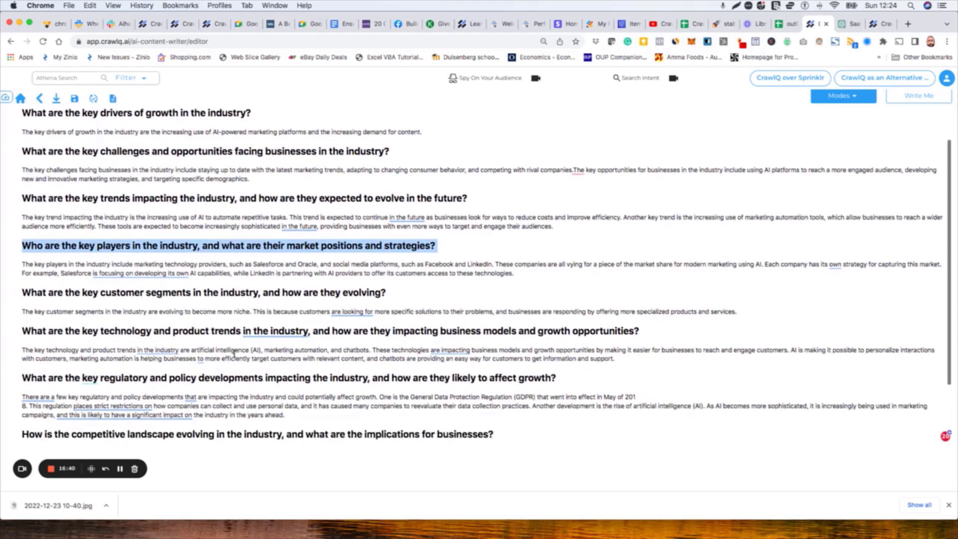
{"action": "scroll", "coordinate": [234, 353], "scroll_direction": "down", "scroll_amount": 2}
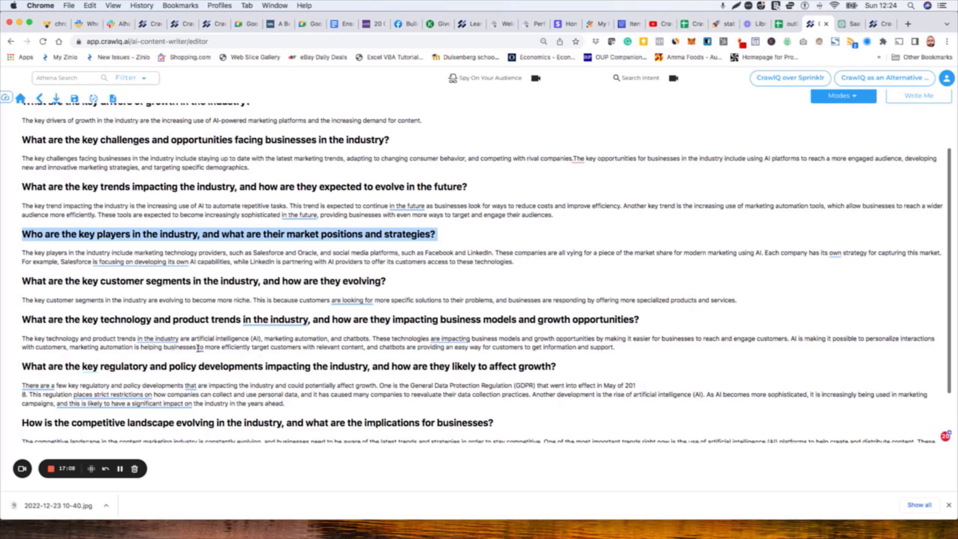
{"action": "mouse_move", "coordinate": [198, 348]}
{"action": "scroll", "coordinate": [361, 350], "scroll_direction": "down", "scroll_amount": 3}
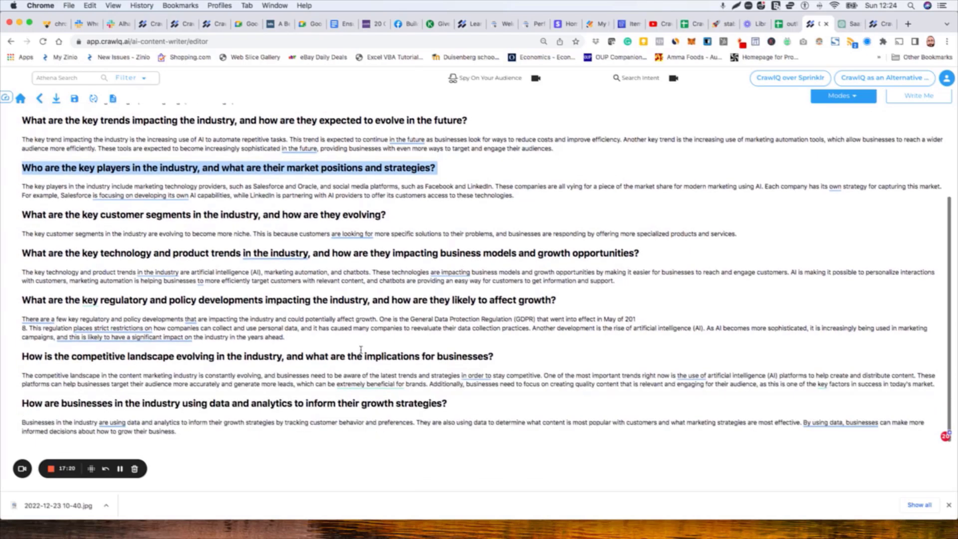
{"action": "scroll", "coordinate": [361, 349], "scroll_direction": "up", "scroll_amount": 6}
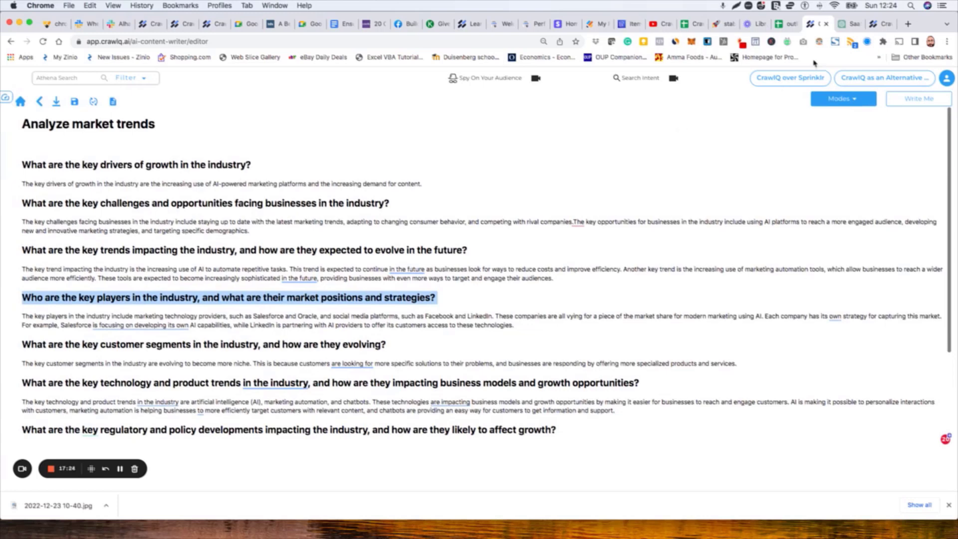
Switch to the outline_finetuning spreadsheet and examine the other templates, from the LinkedIn post framework to the Business Plan Template
{"action": "left_click", "coordinate": [778, 24]}
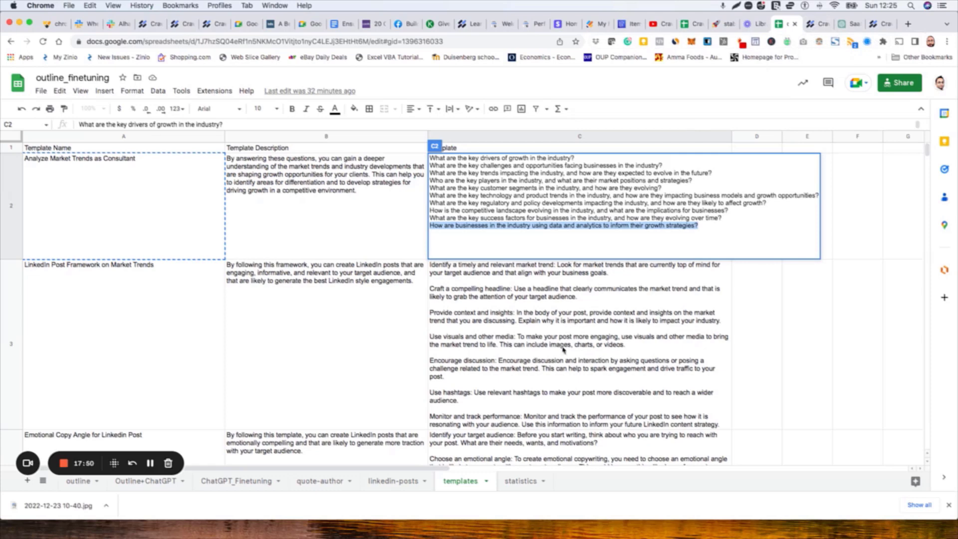
{"action": "scroll", "coordinate": [560, 351], "scroll_direction": "down", "scroll_amount": 2}
{"action": "scroll", "coordinate": [560, 351], "scroll_direction": "down", "scroll_amount": 3}
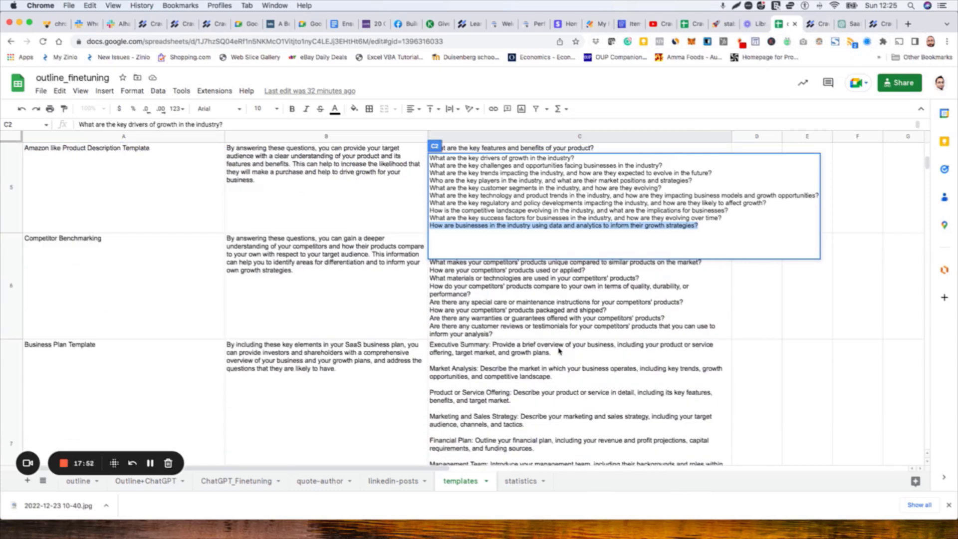
{"action": "scroll", "coordinate": [560, 351], "scroll_direction": "up", "scroll_amount": 2}
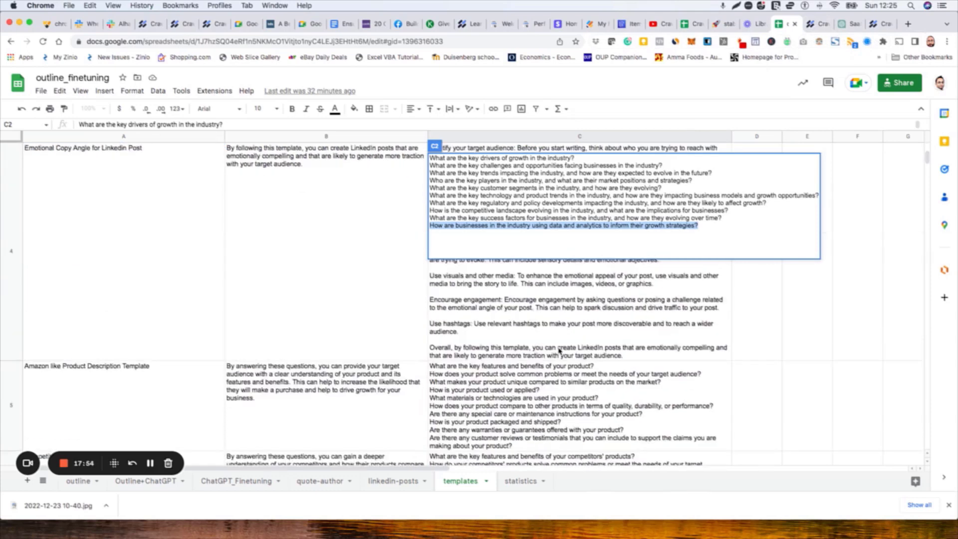
{"action": "scroll", "coordinate": [561, 351], "scroll_direction": "down", "scroll_amount": 2}
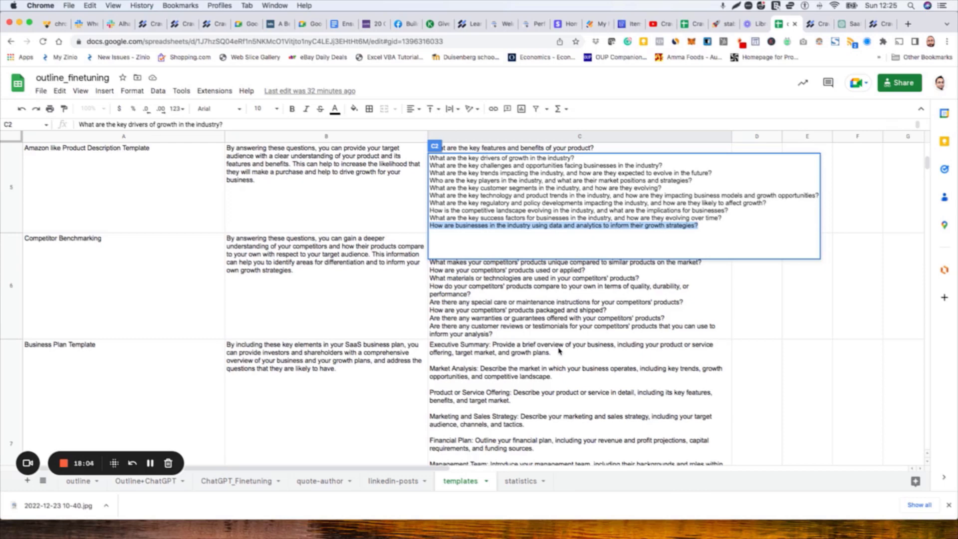
{"action": "scroll", "coordinate": [560, 351], "scroll_direction": "down", "scroll_amount": 2}
{"action": "scroll", "coordinate": [559, 351], "scroll_direction": "up", "scroll_amount": 1}
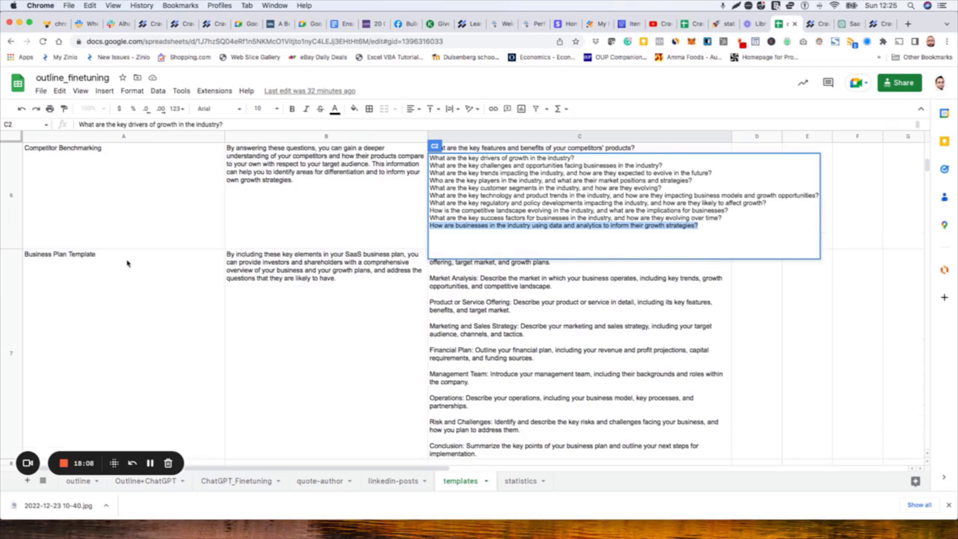
{"action": "scroll", "coordinate": [473, 316], "scroll_direction": "up", "scroll_amount": 1}
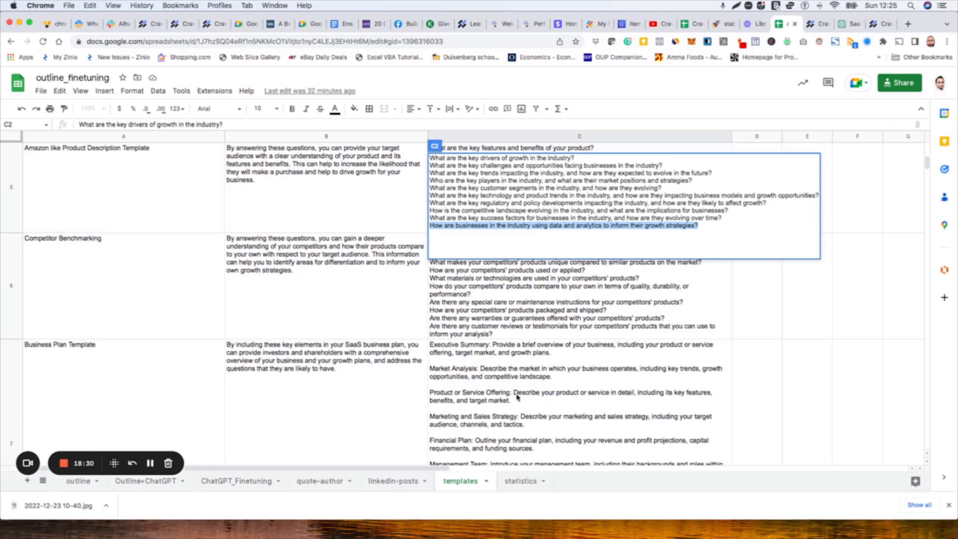
Return to the CrawlQ draft and highlight the paragraph answering how the key customer segments are evolving
{"action": "left_click", "coordinate": [812, 25]}
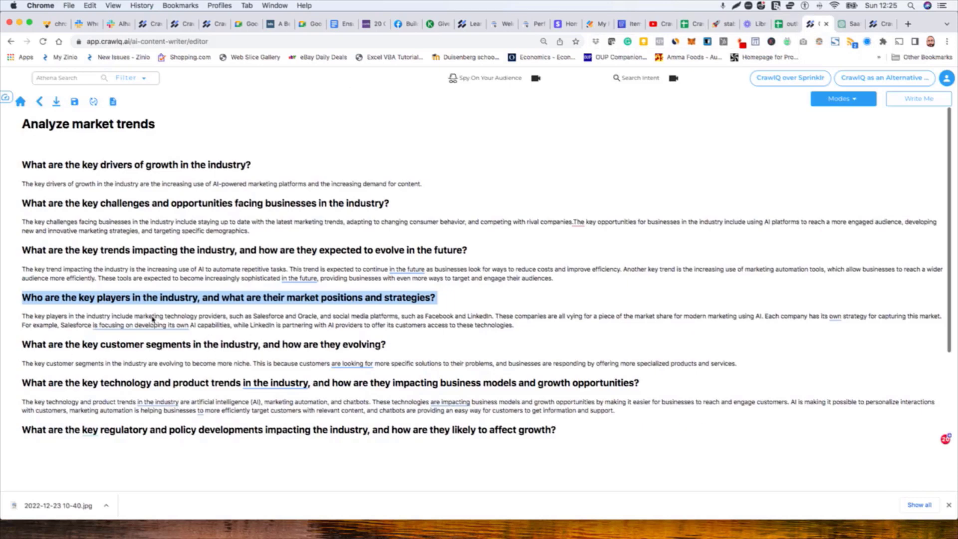
{"action": "left_click", "coordinate": [21, 366]}
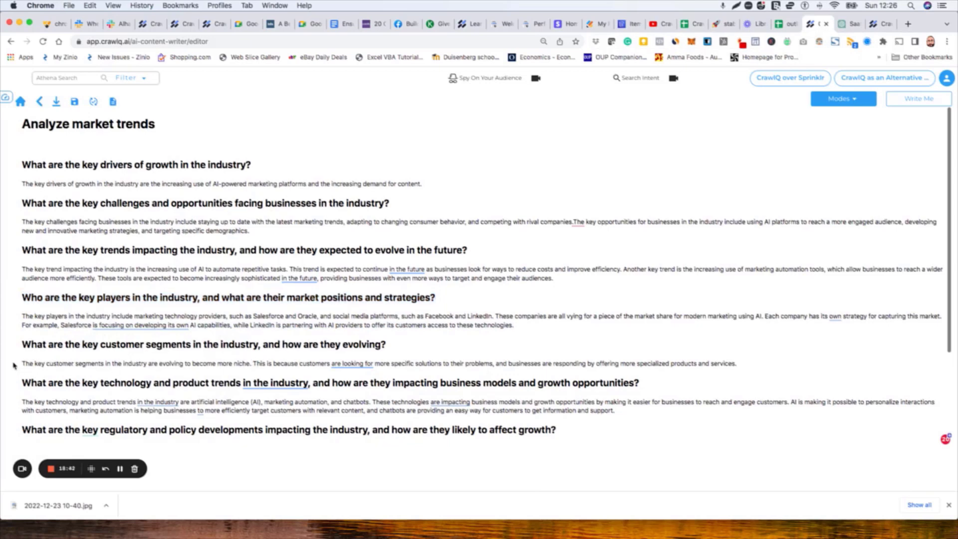
{"action": "left_click_drag", "start_coordinate": [25, 364], "coordinate": [743, 364]}
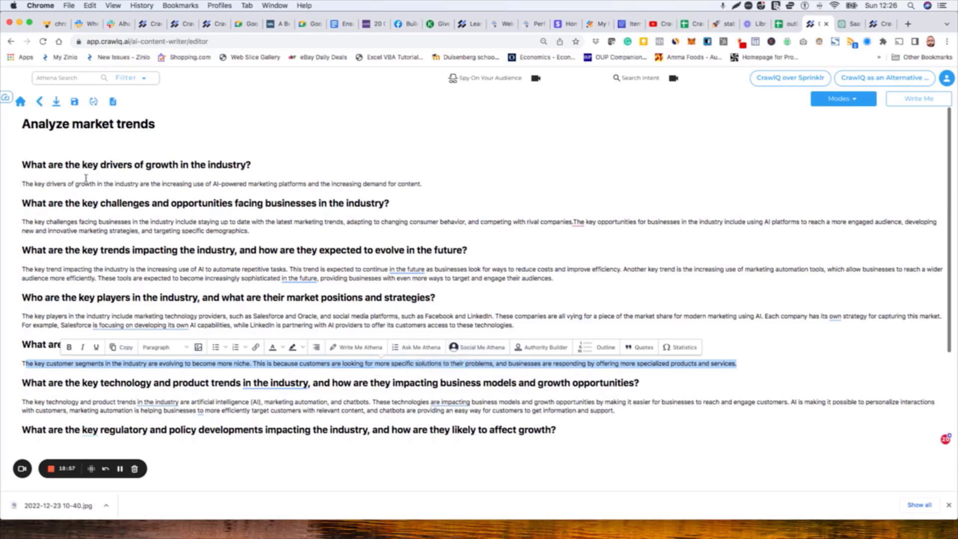
Show the research and content tools beside the draft and generate a TL;DR of the market trends content
{"action": "left_click", "coordinate": [4, 97]}
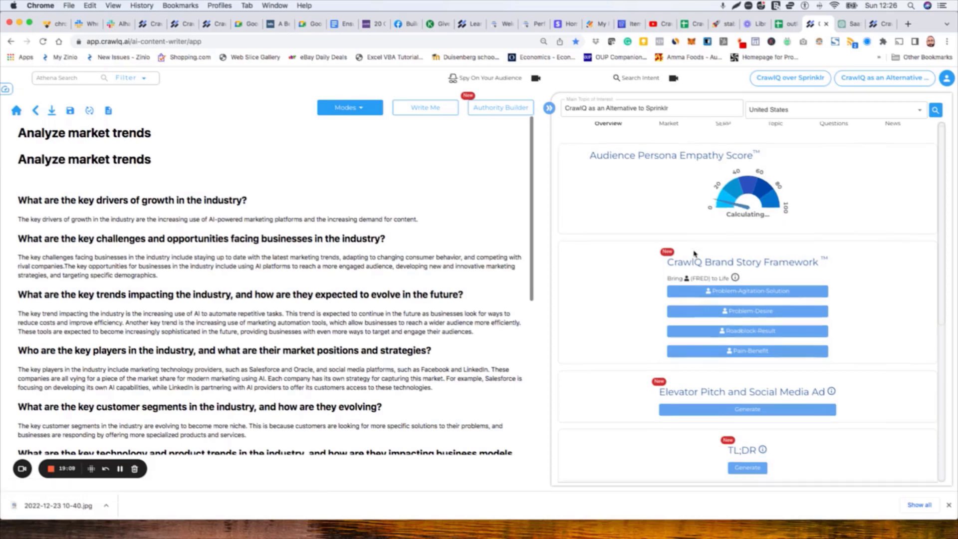
{"action": "scroll", "coordinate": [694, 254], "scroll_direction": "down", "scroll_amount": 3}
{"action": "scroll", "coordinate": [694, 254], "scroll_direction": "down", "scroll_amount": 2}
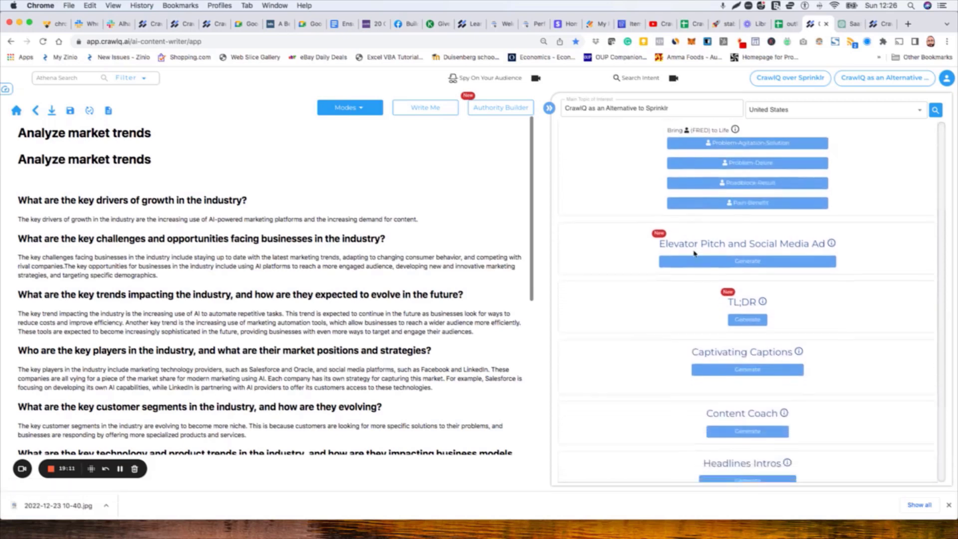
{"action": "scroll", "coordinate": [694, 254], "scroll_direction": "down", "scroll_amount": 1}
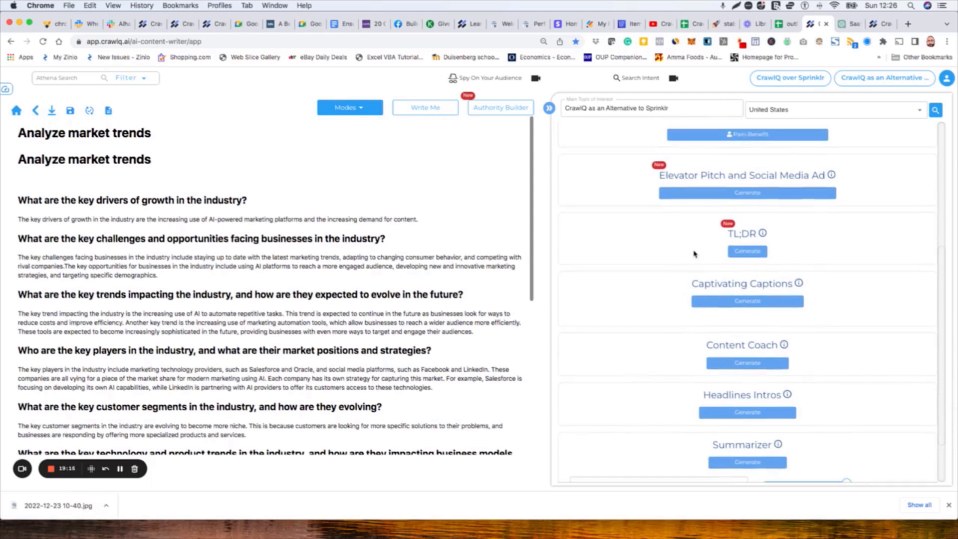
{"action": "left_click", "coordinate": [744, 252]}
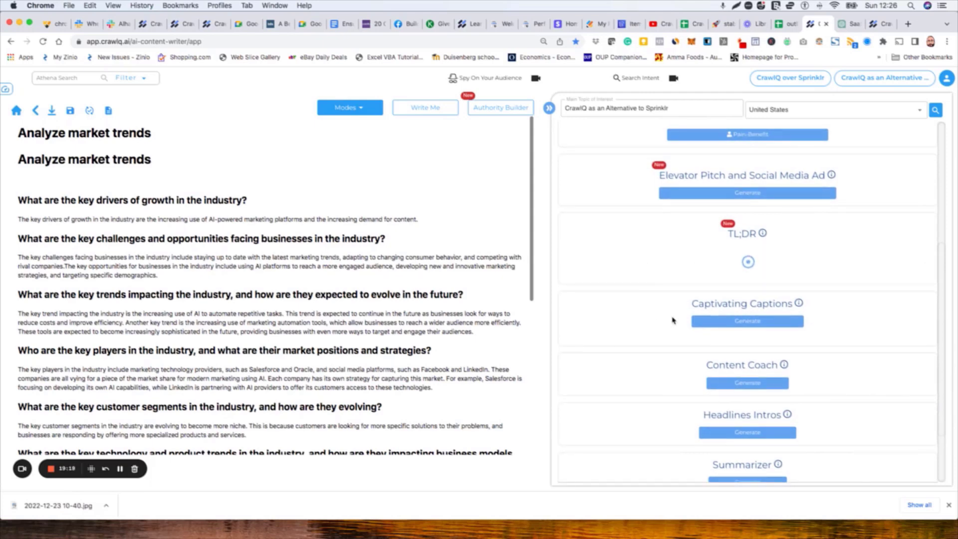
{"action": "scroll", "coordinate": [673, 320], "scroll_direction": "down", "scroll_amount": 1}
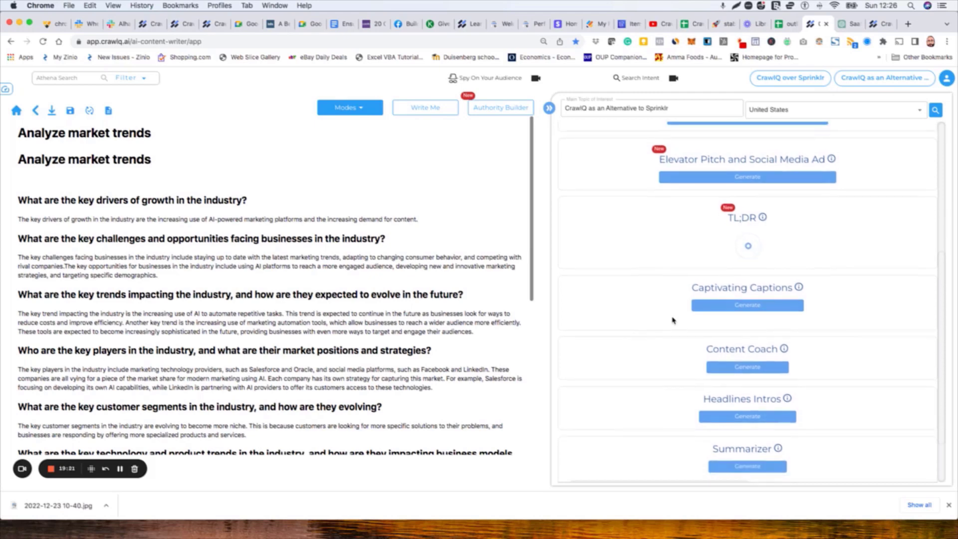
{"action": "scroll", "coordinate": [677, 310], "scroll_direction": "down", "scroll_amount": 1}
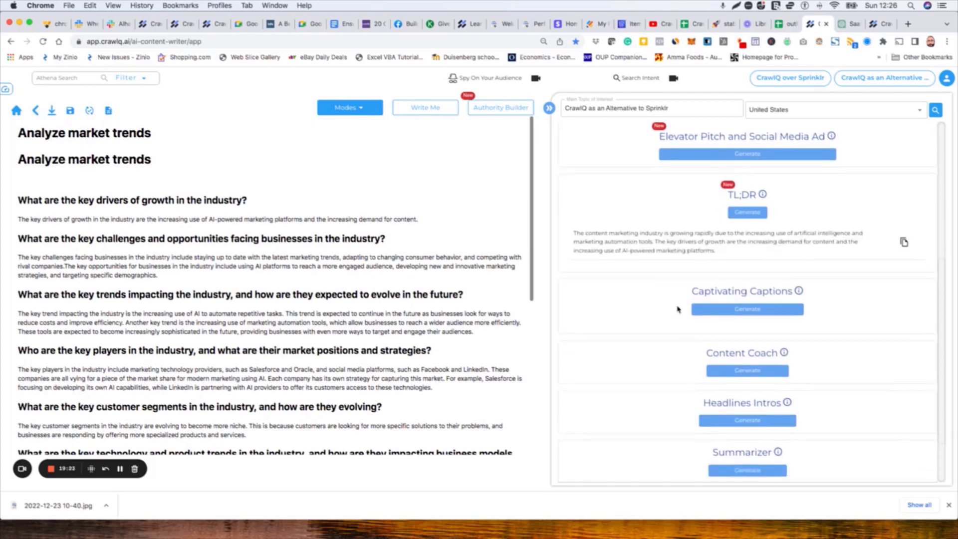
{"action": "scroll", "coordinate": [677, 310], "scroll_direction": "up", "scroll_amount": 1}
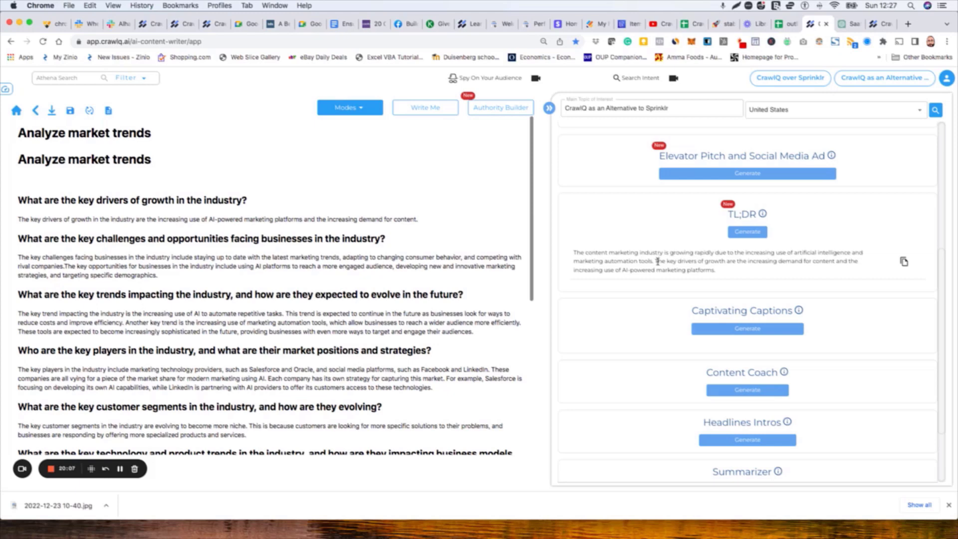
Look over the content tools around the TL;DR summary down to the Summarizer, and return to the Audience Persona Empathy Score
{"action": "scroll", "coordinate": [657, 260], "scroll_direction": "up", "scroll_amount": 1}
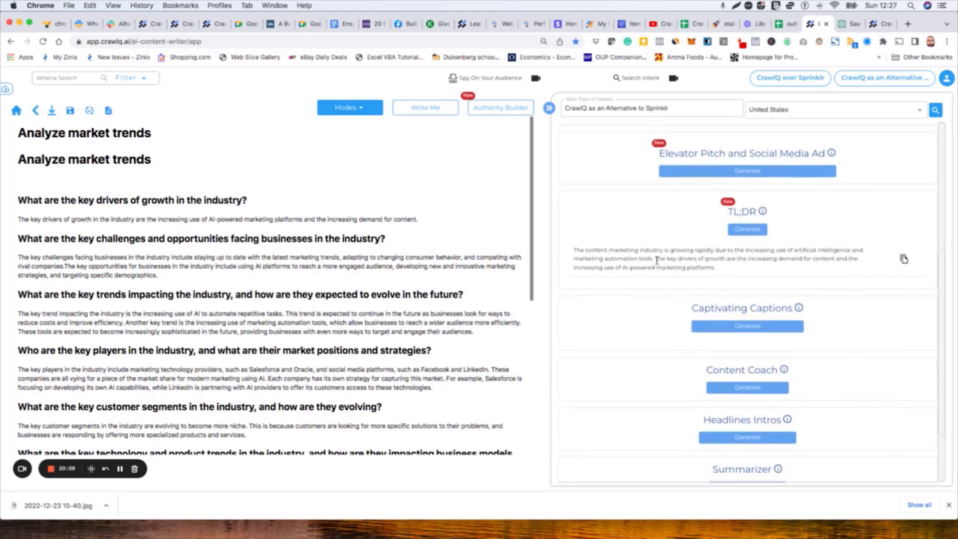
{"action": "scroll", "coordinate": [657, 261], "scroll_direction": "down", "scroll_amount": 5}
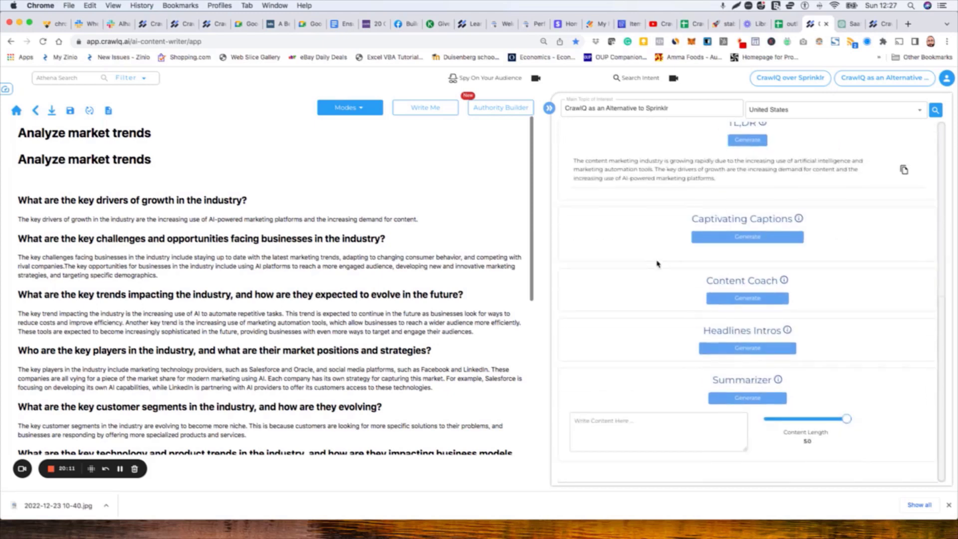
{"action": "scroll", "coordinate": [675, 174], "scroll_direction": "up", "scroll_amount": 7}
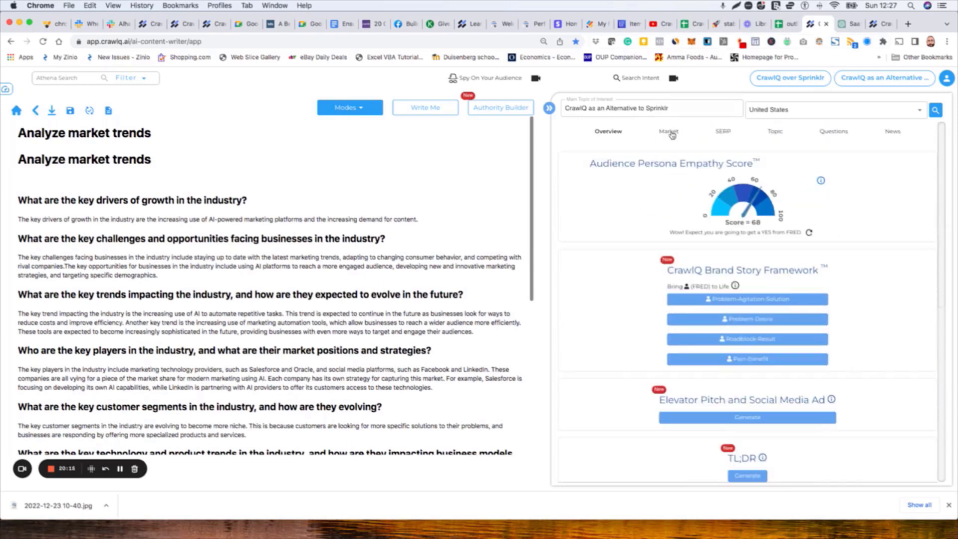
Inspect the Market research with the FRED avatar, followed by the SERP, Topic and Questions research
{"action": "left_click", "coordinate": [673, 134]}
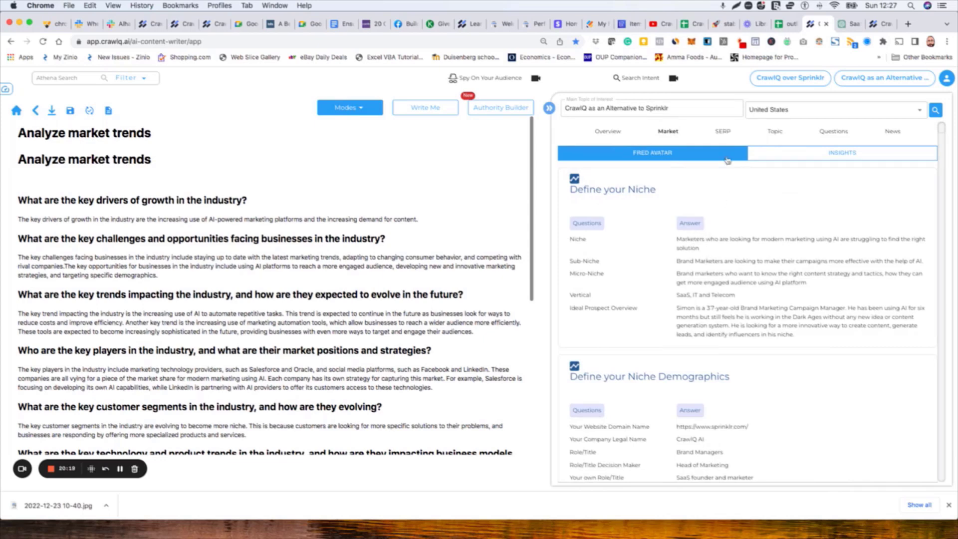
{"action": "left_click", "coordinate": [726, 132]}
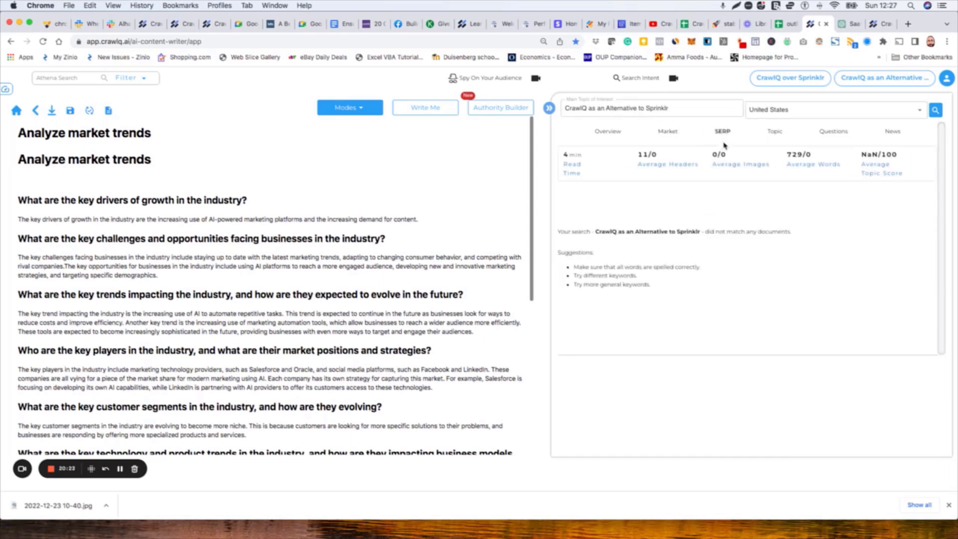
{"action": "left_click", "coordinate": [775, 132]}
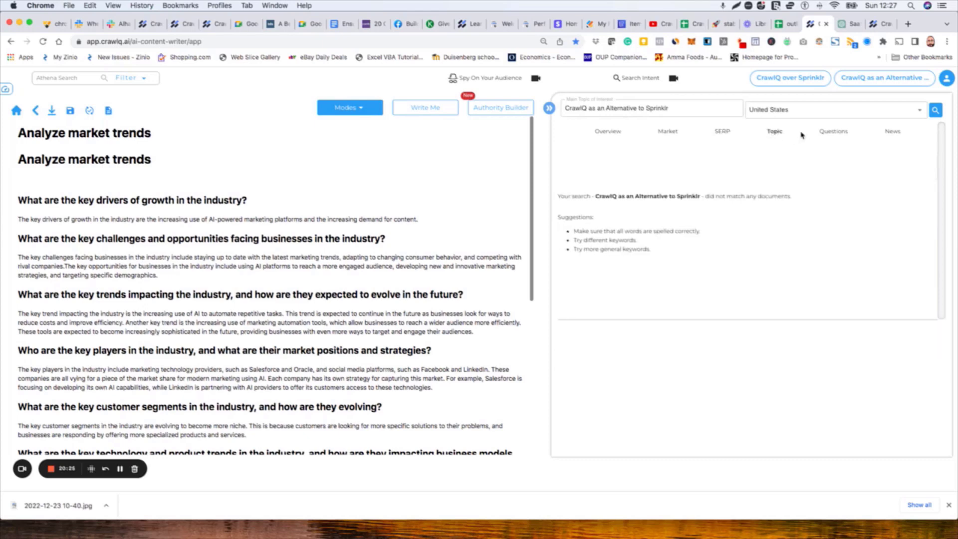
{"action": "left_click", "coordinate": [831, 132]}
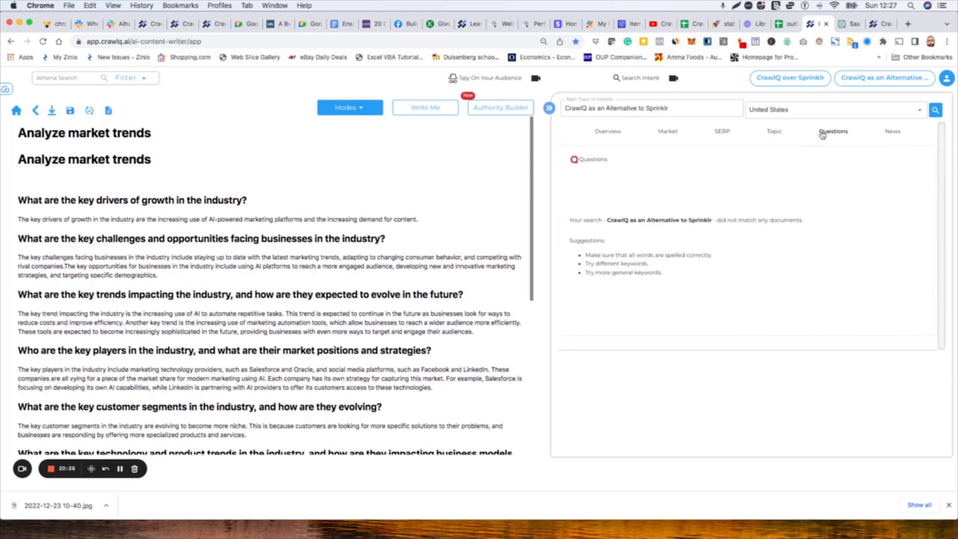
Check the Topic, Questions and News research and highlight the main topic of interest text, "CrawlQ as an Alternative to Sprinklr"
{"action": "left_click", "coordinate": [775, 132]}
{"action": "left_click", "coordinate": [578, 107]}
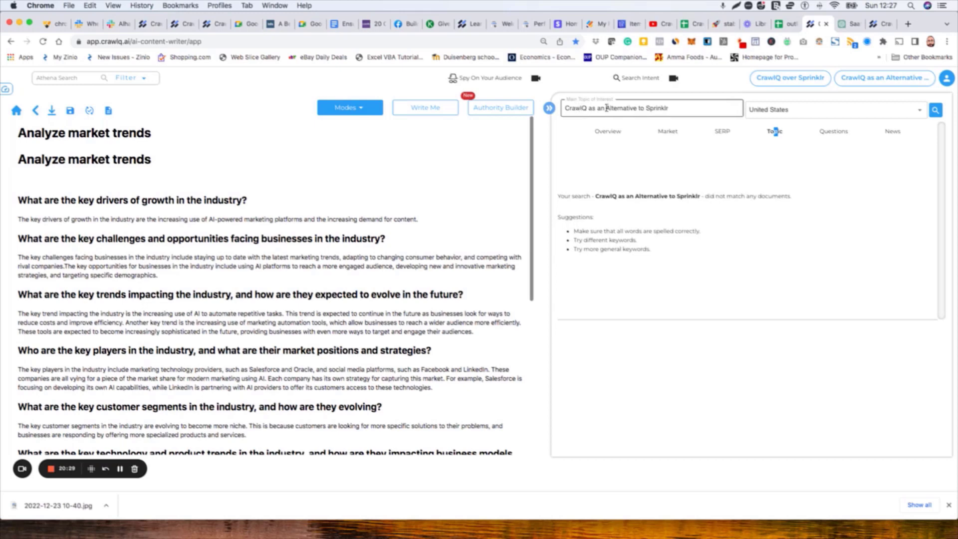
{"action": "left_click", "coordinate": [565, 108]}
{"action": "left_click_drag", "start_coordinate": [565, 109], "coordinate": [695, 109]}
{"action": "left_click", "coordinate": [826, 133]}
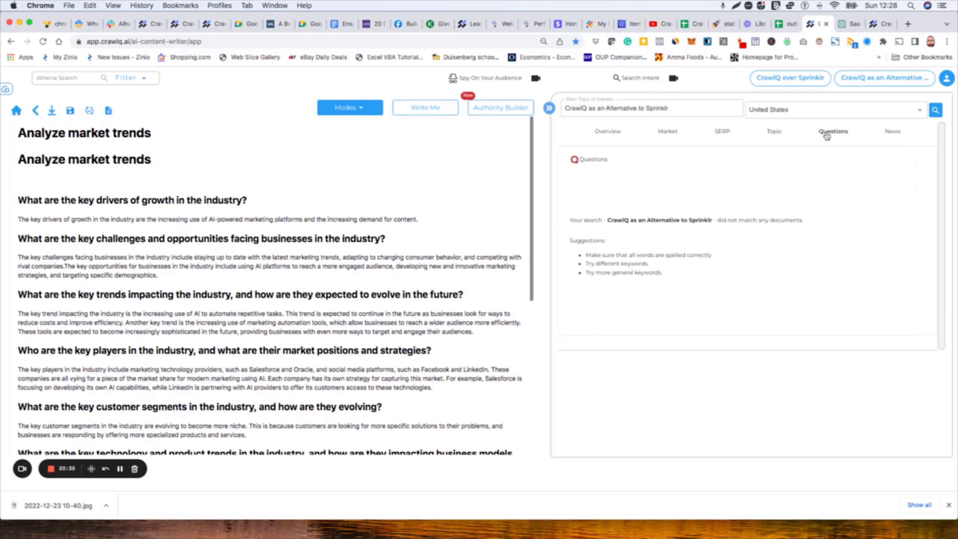
{"action": "left_click", "coordinate": [893, 132]}
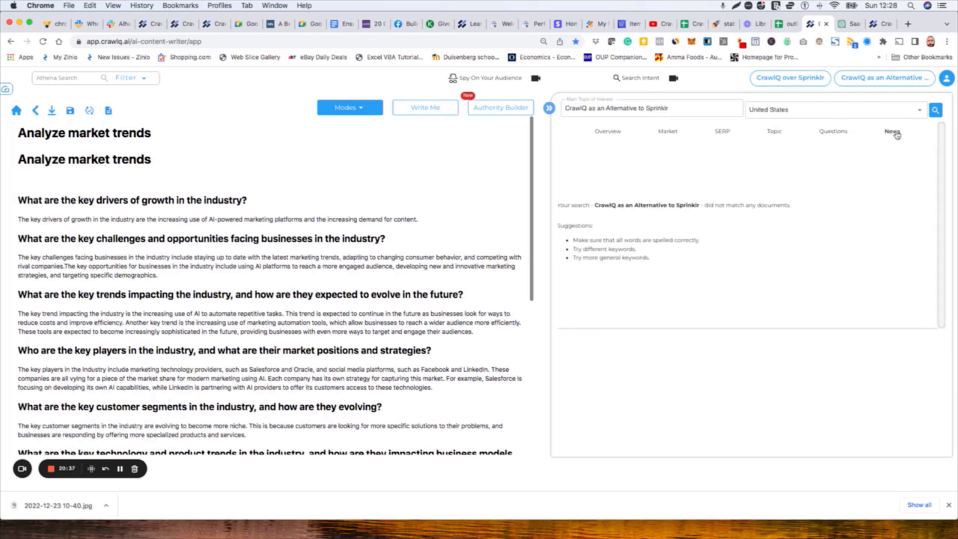
{"action": "left_click", "coordinate": [838, 134]}
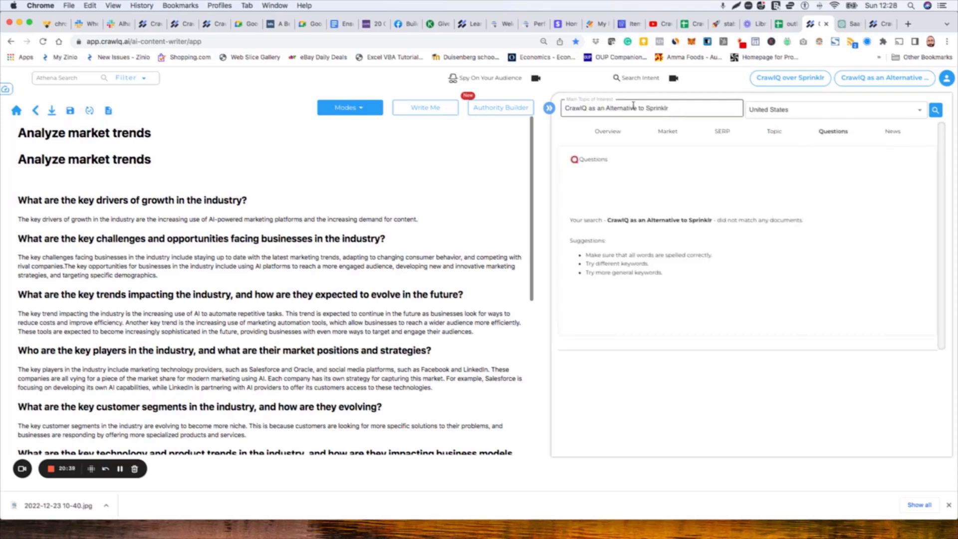
{"action": "left_click_drag", "start_coordinate": [679, 108], "coordinate": [567, 107]}
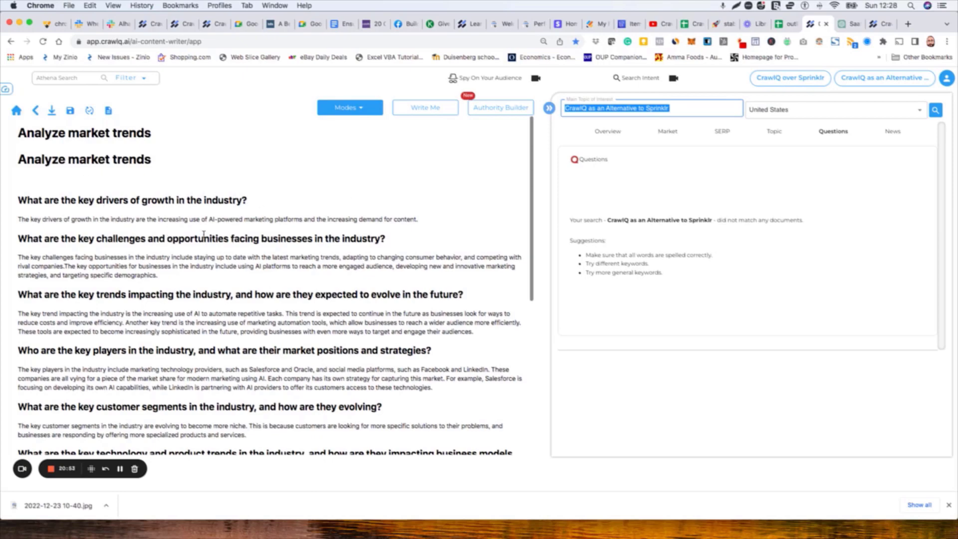
Skim the market trends draft down to the data and analytics question and return to its title
{"action": "scroll", "coordinate": [204, 231], "scroll_direction": "down", "scroll_amount": 6}
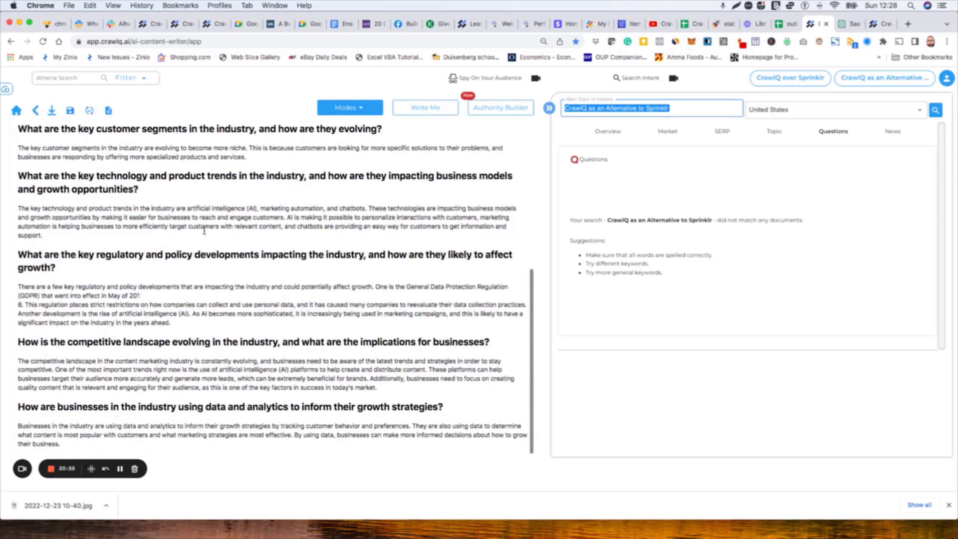
{"action": "scroll", "coordinate": [204, 231], "scroll_direction": "up", "scroll_amount": 2}
{"action": "scroll", "coordinate": [204, 231], "scroll_direction": "up", "scroll_amount": 5}
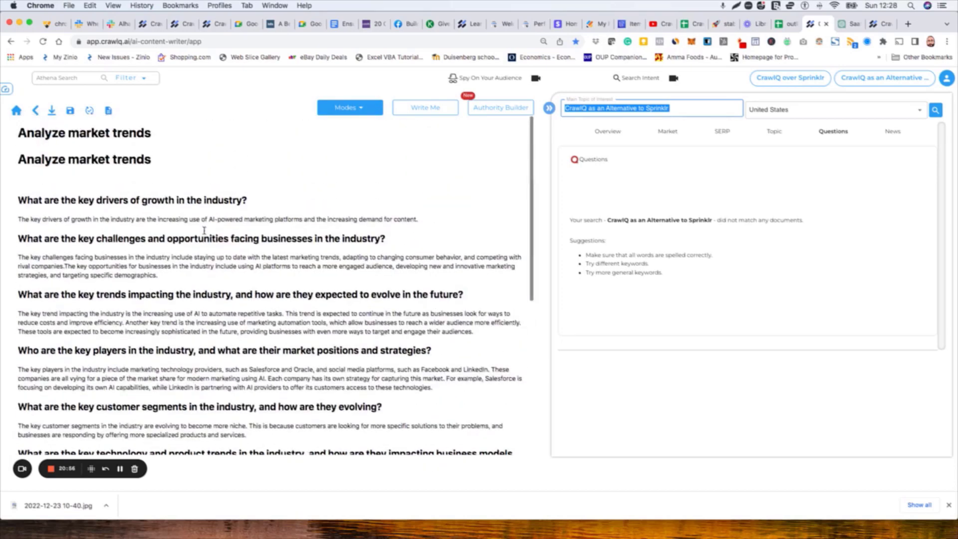
Go through the Overview, Market, SERP, Topic, Questions and News research in turn, and return to the Overview
{"action": "left_click", "coordinate": [601, 134]}
{"action": "left_click", "coordinate": [670, 132]}
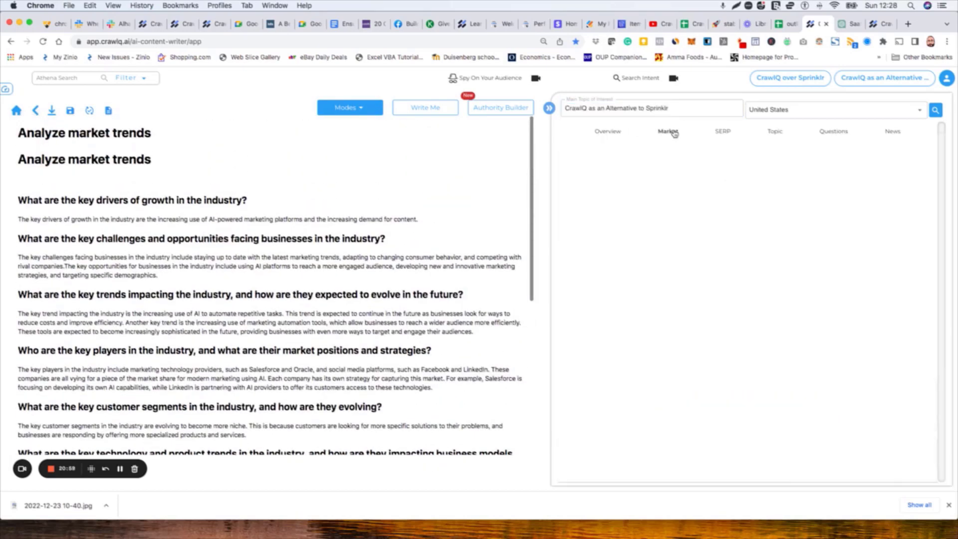
{"action": "left_click", "coordinate": [721, 134]}
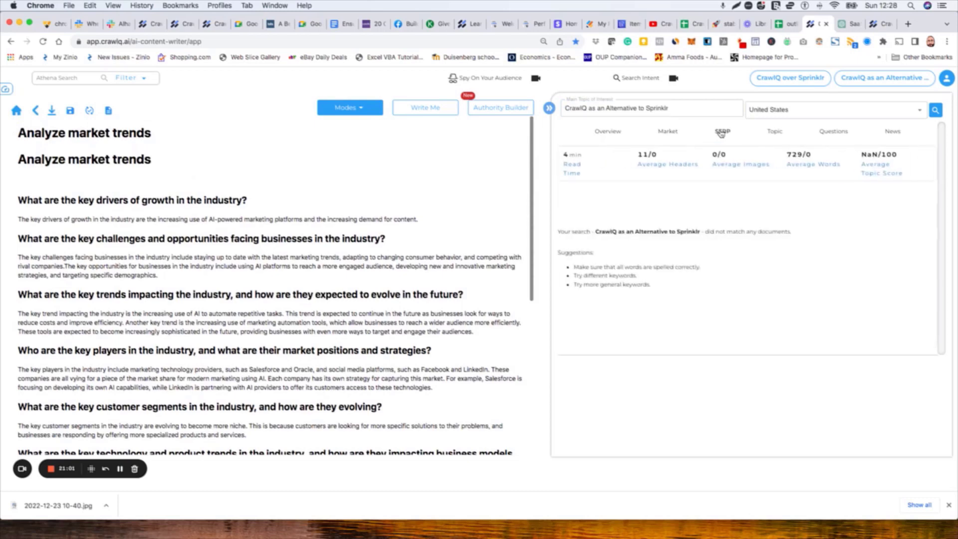
{"action": "left_click", "coordinate": [774, 133]}
{"action": "left_click", "coordinate": [834, 131]}
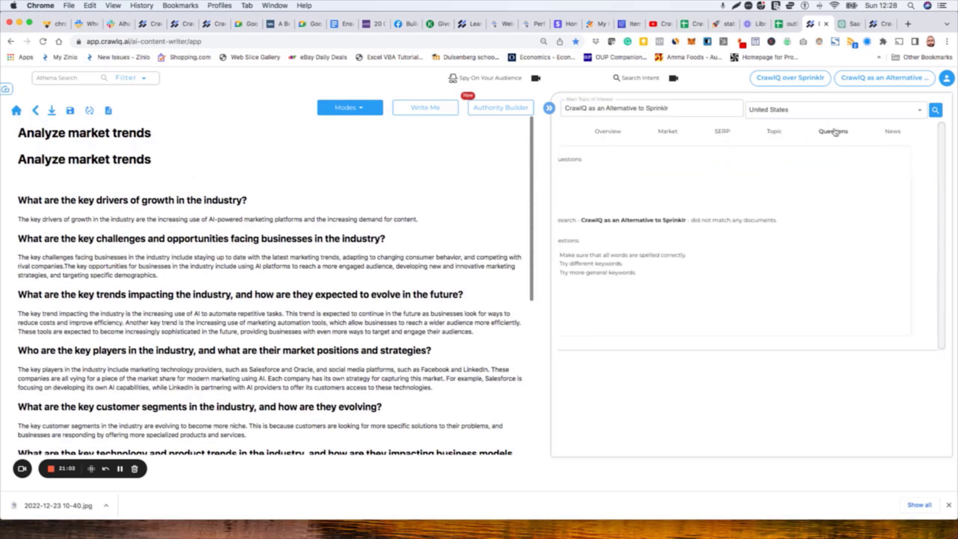
{"action": "left_click", "coordinate": [893, 134]}
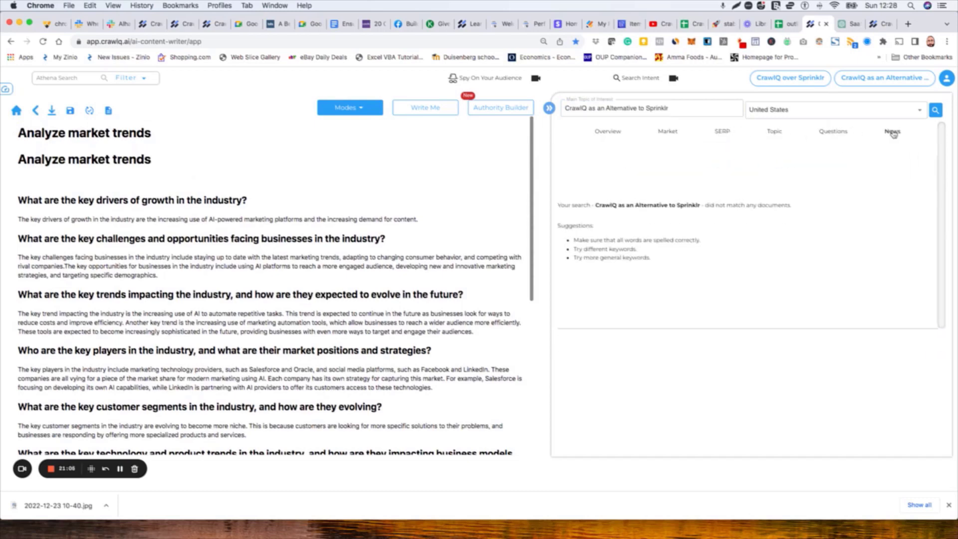
{"action": "left_click", "coordinate": [608, 132]}
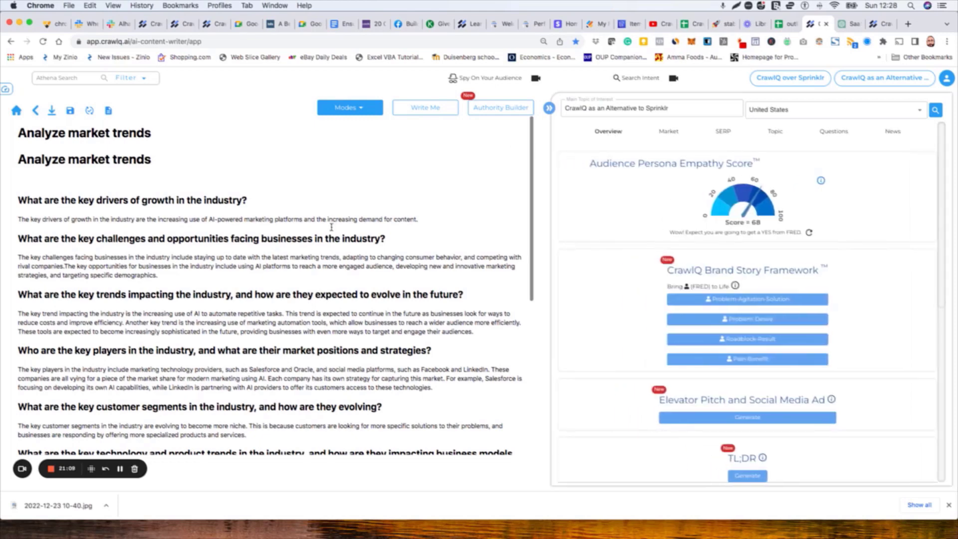
Review the draft's answers through to the last question, and return to those on key players and customer segments
{"action": "scroll", "coordinate": [332, 227], "scroll_direction": "down", "scroll_amount": 10}
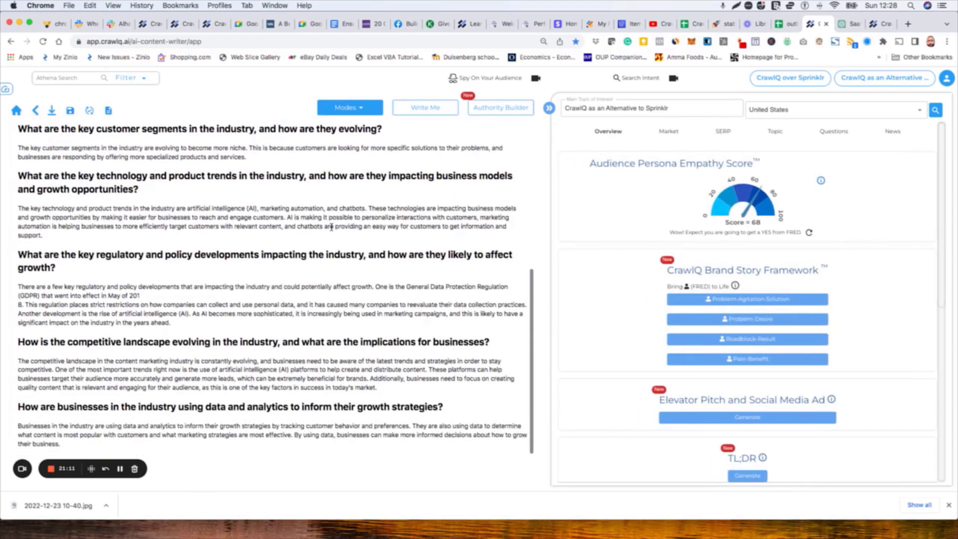
{"action": "scroll", "coordinate": [332, 227], "scroll_direction": "up", "scroll_amount": 10}
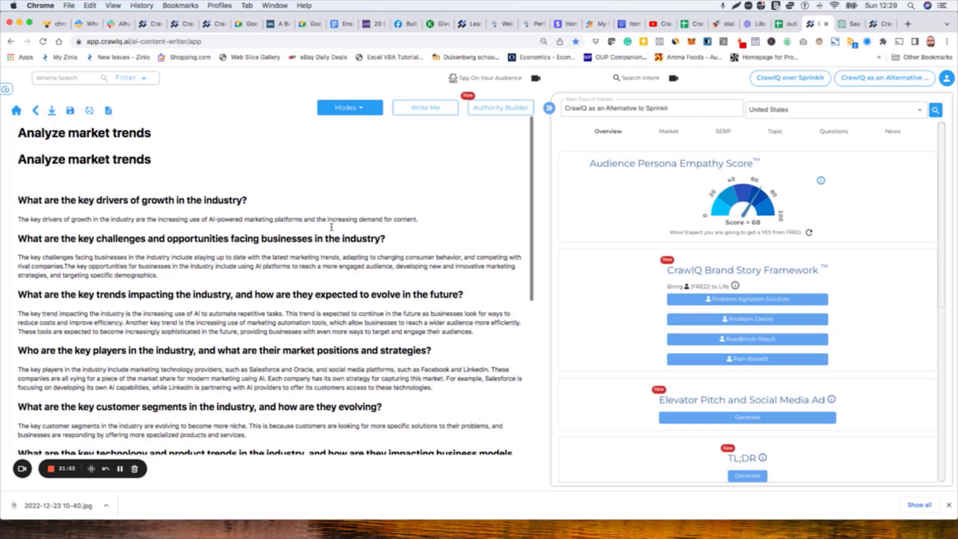
{"action": "scroll", "coordinate": [84, 377], "scroll_direction": "down", "scroll_amount": 1}
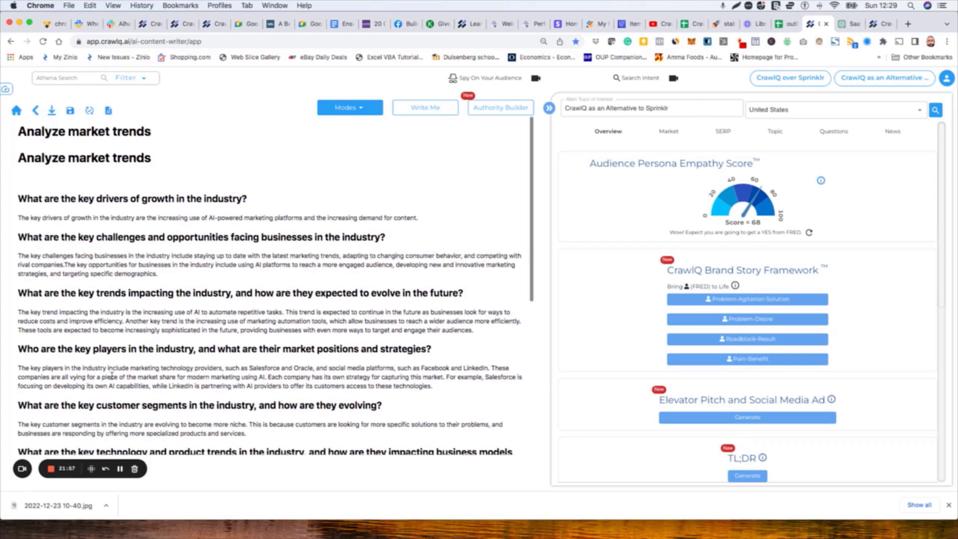
{"action": "scroll", "coordinate": [112, 375], "scroll_direction": "down", "scroll_amount": 1}
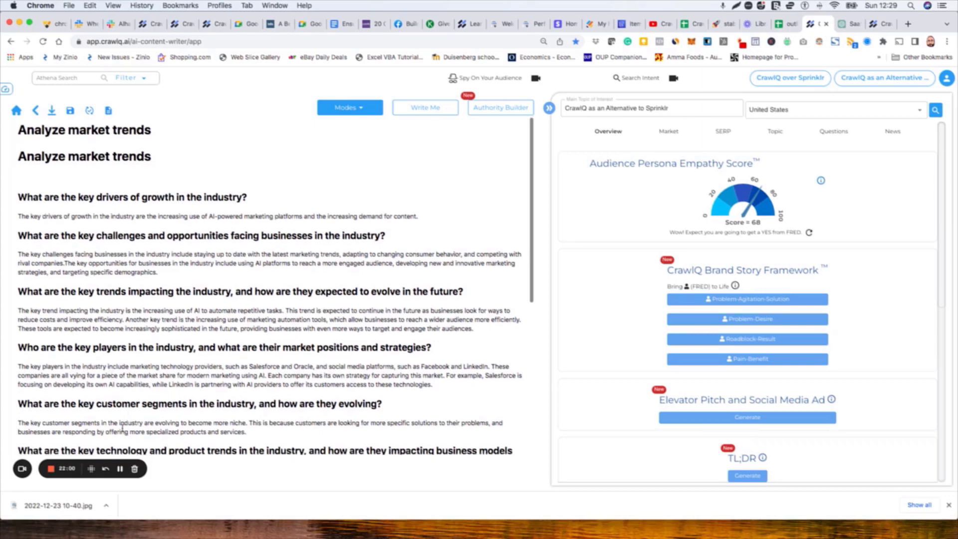